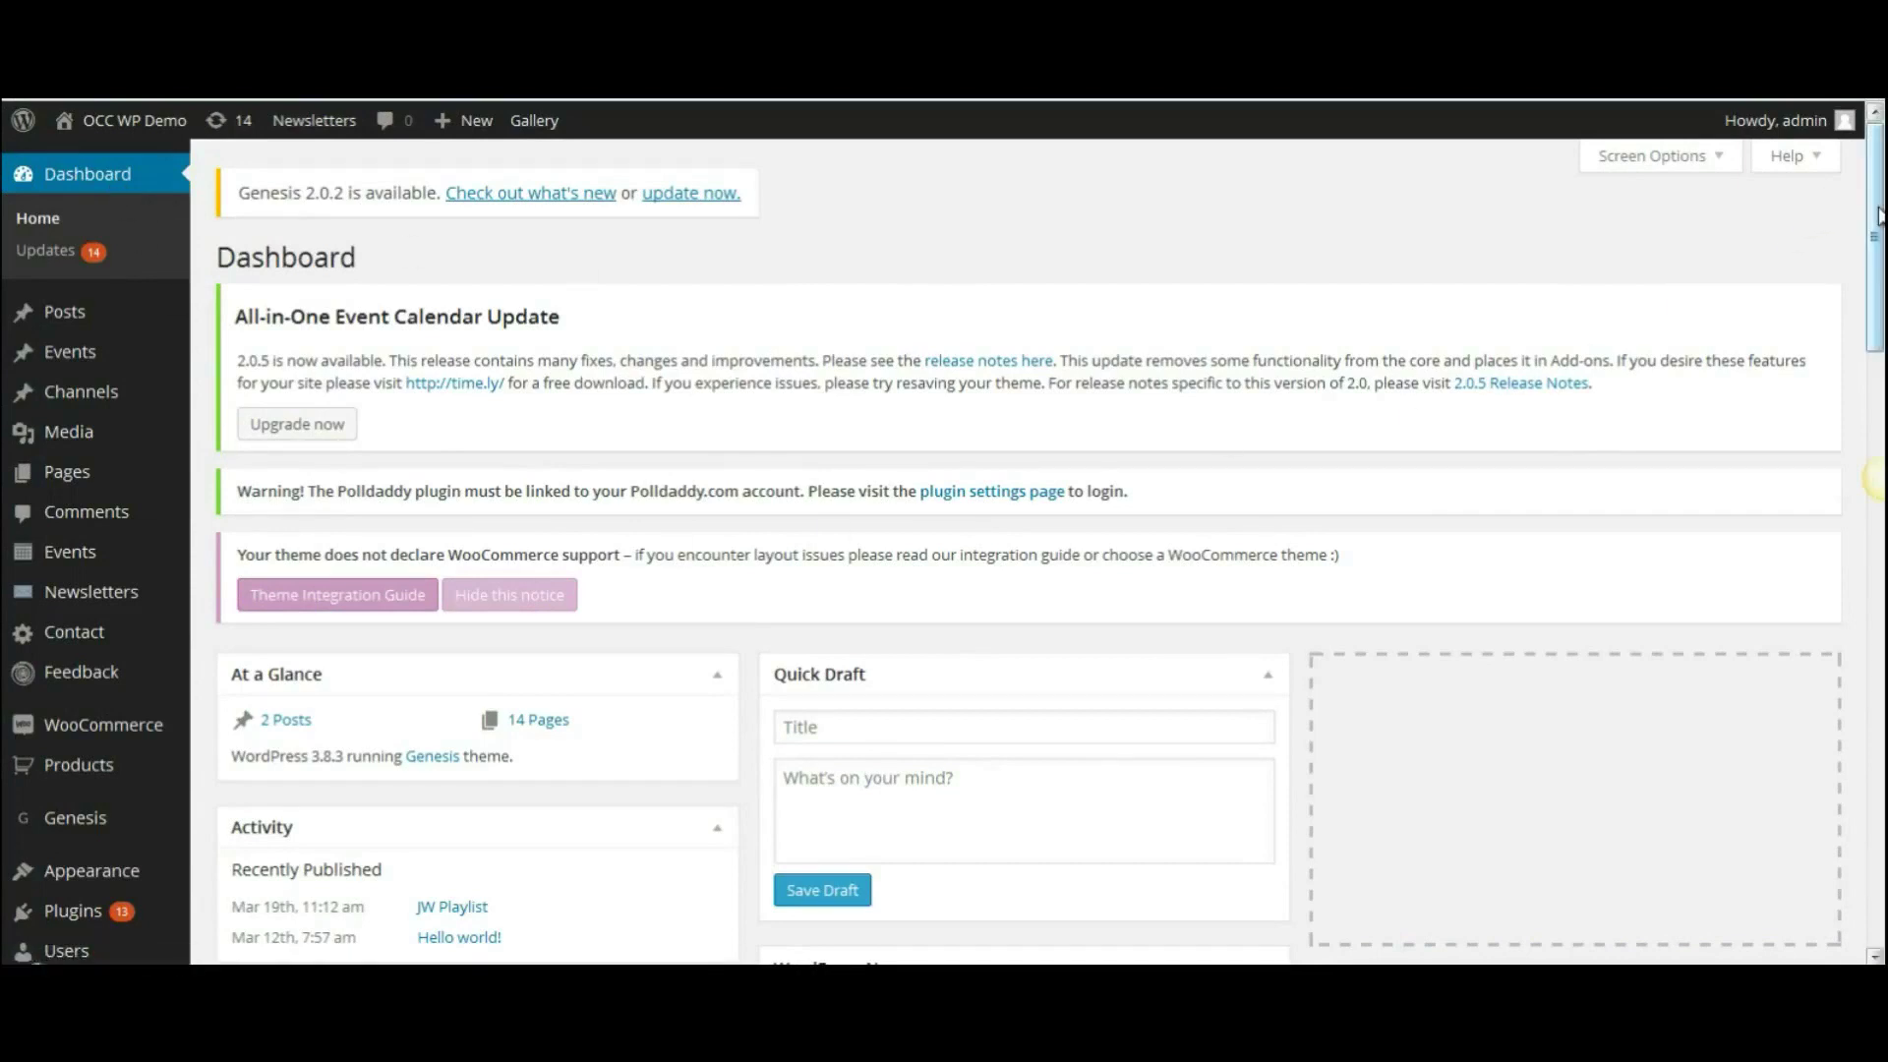
Go from the Dashboard to the Soliloquy sliders list via the admin sidebar
drag(1872, 229, 1873, 415)
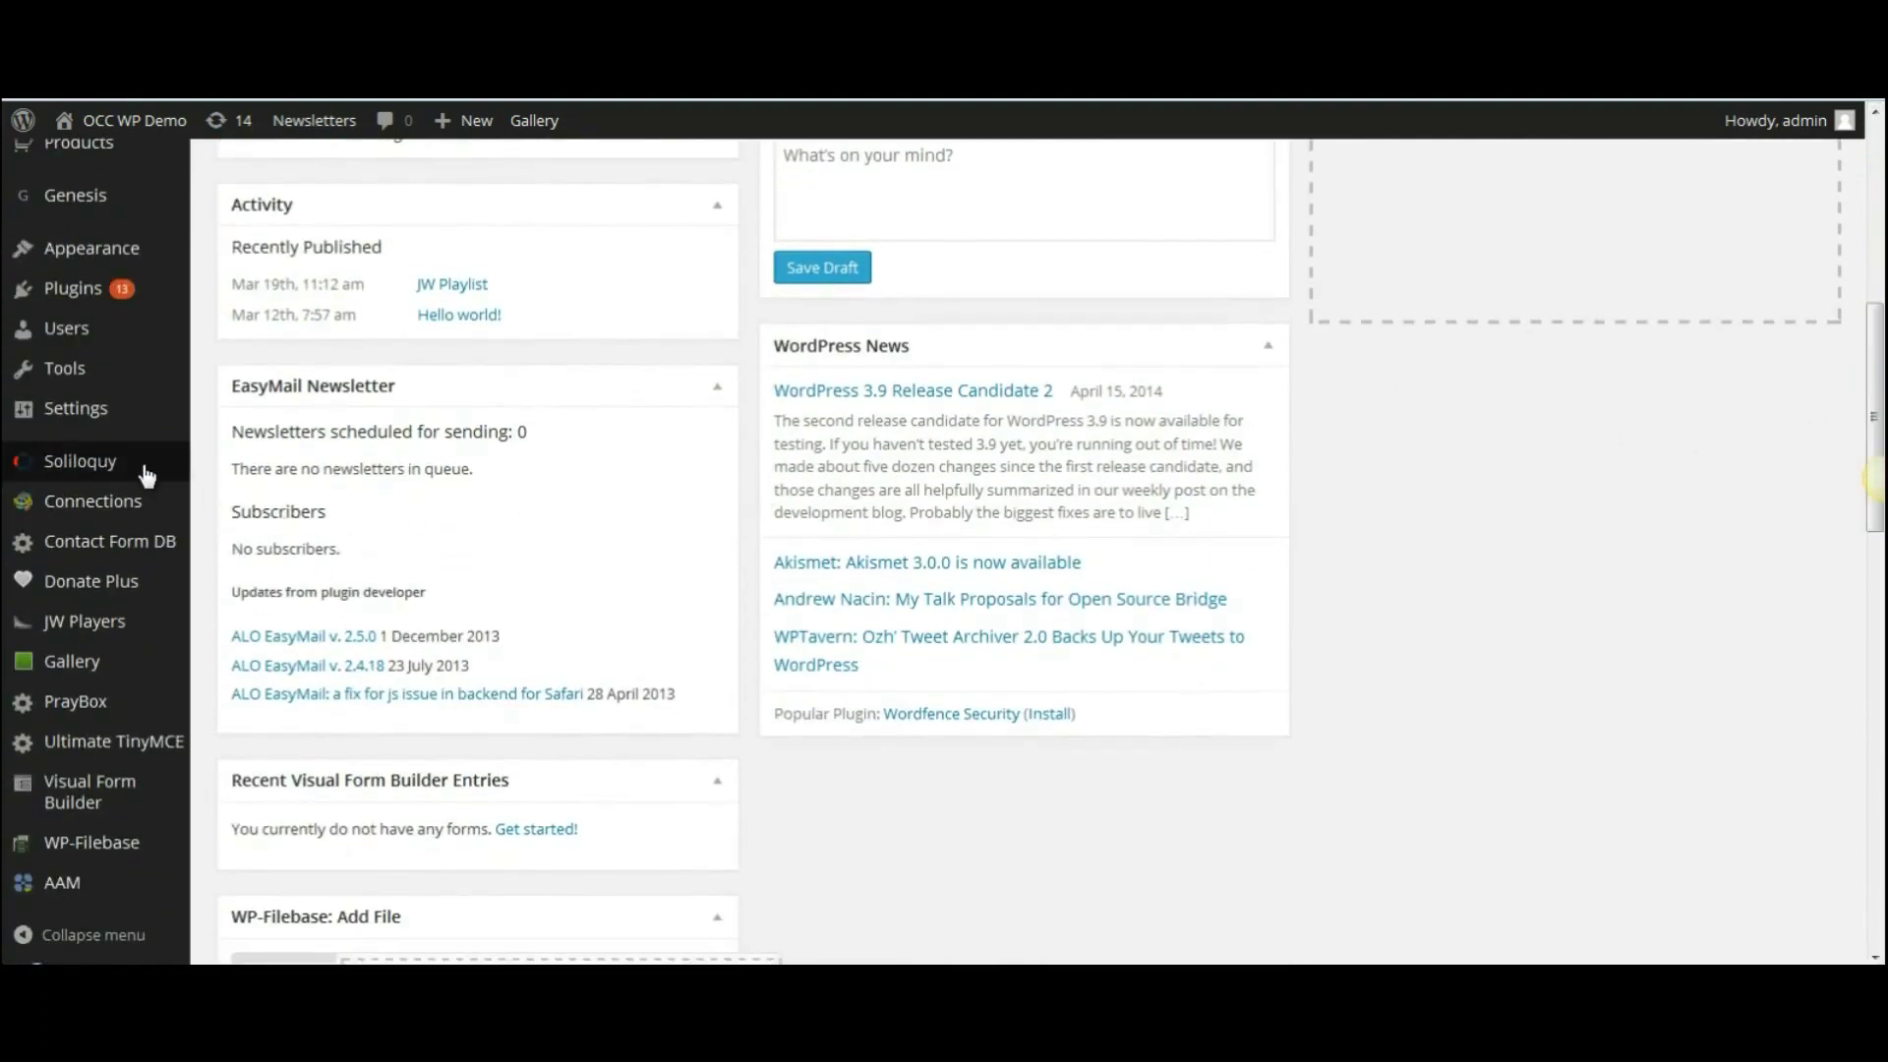
mouse_move(114, 470)
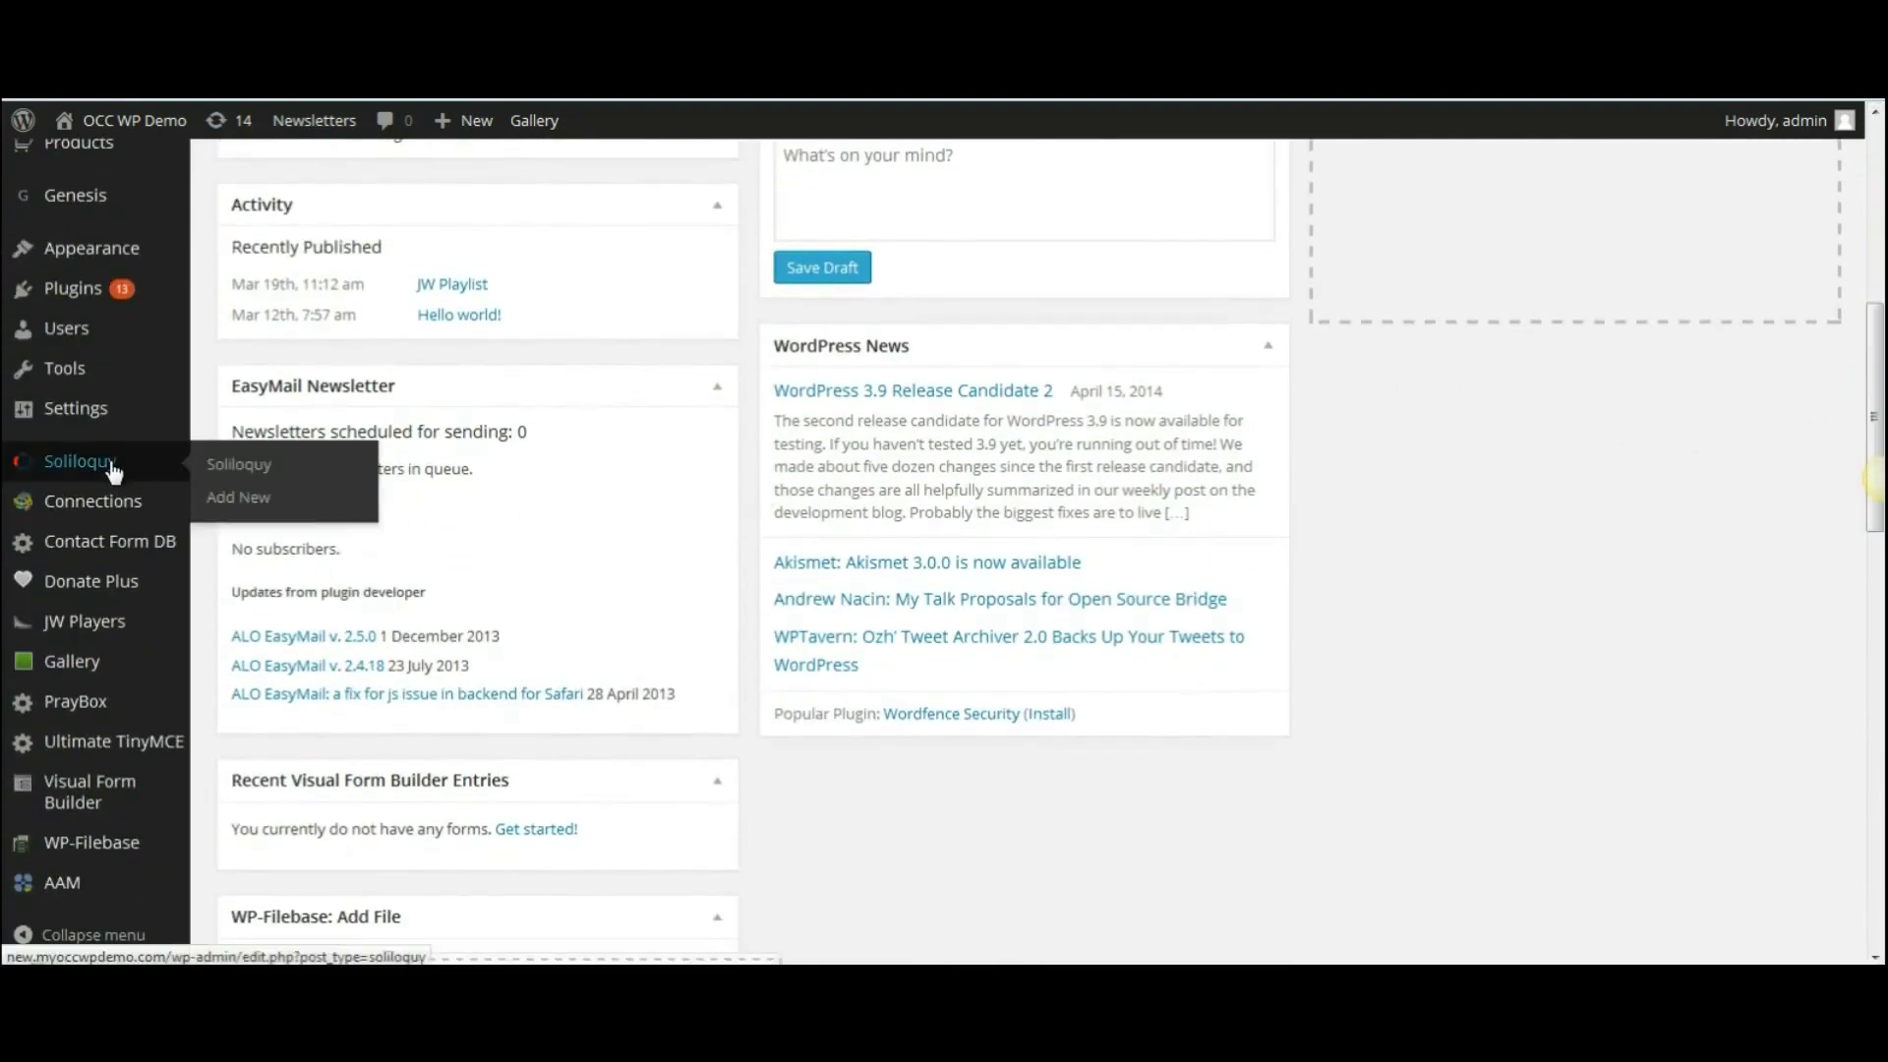
click(219, 471)
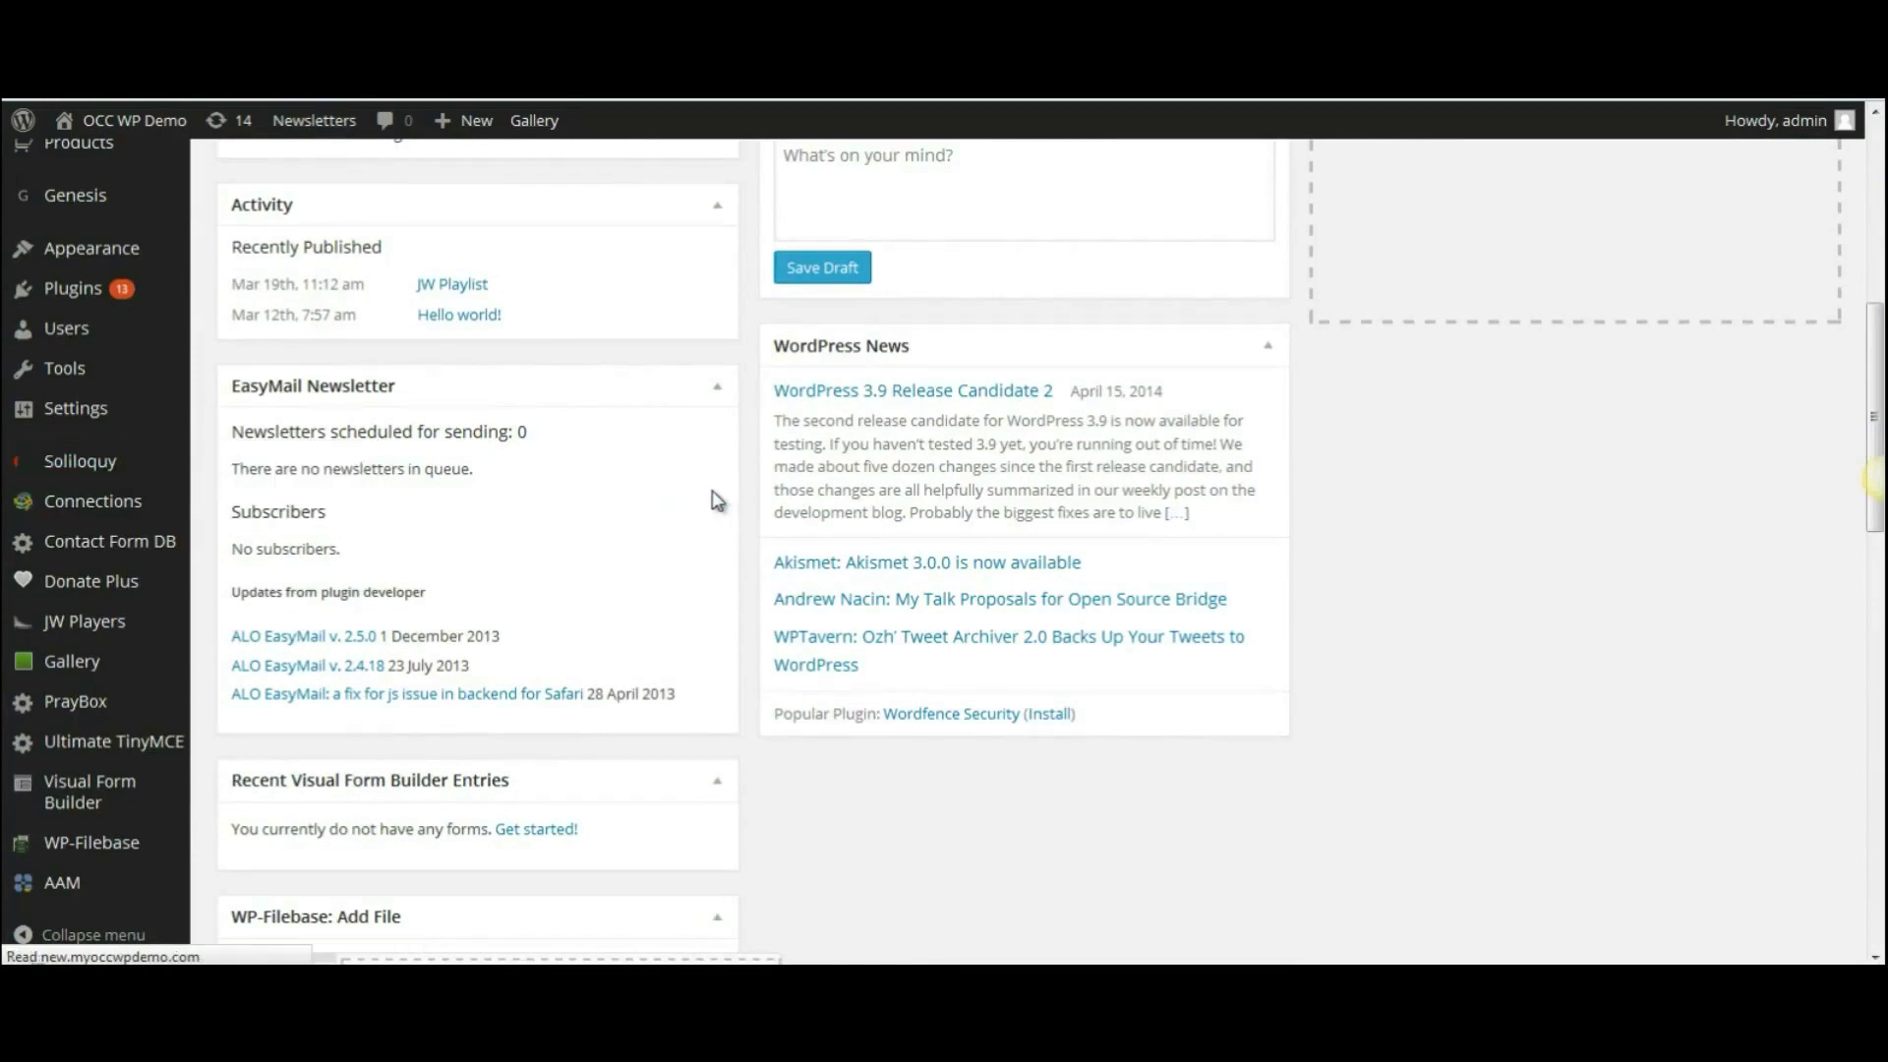
Open 'Homepage slider 1' from the Soliloquy list to edit it
scroll(1874, 480, down, 3)
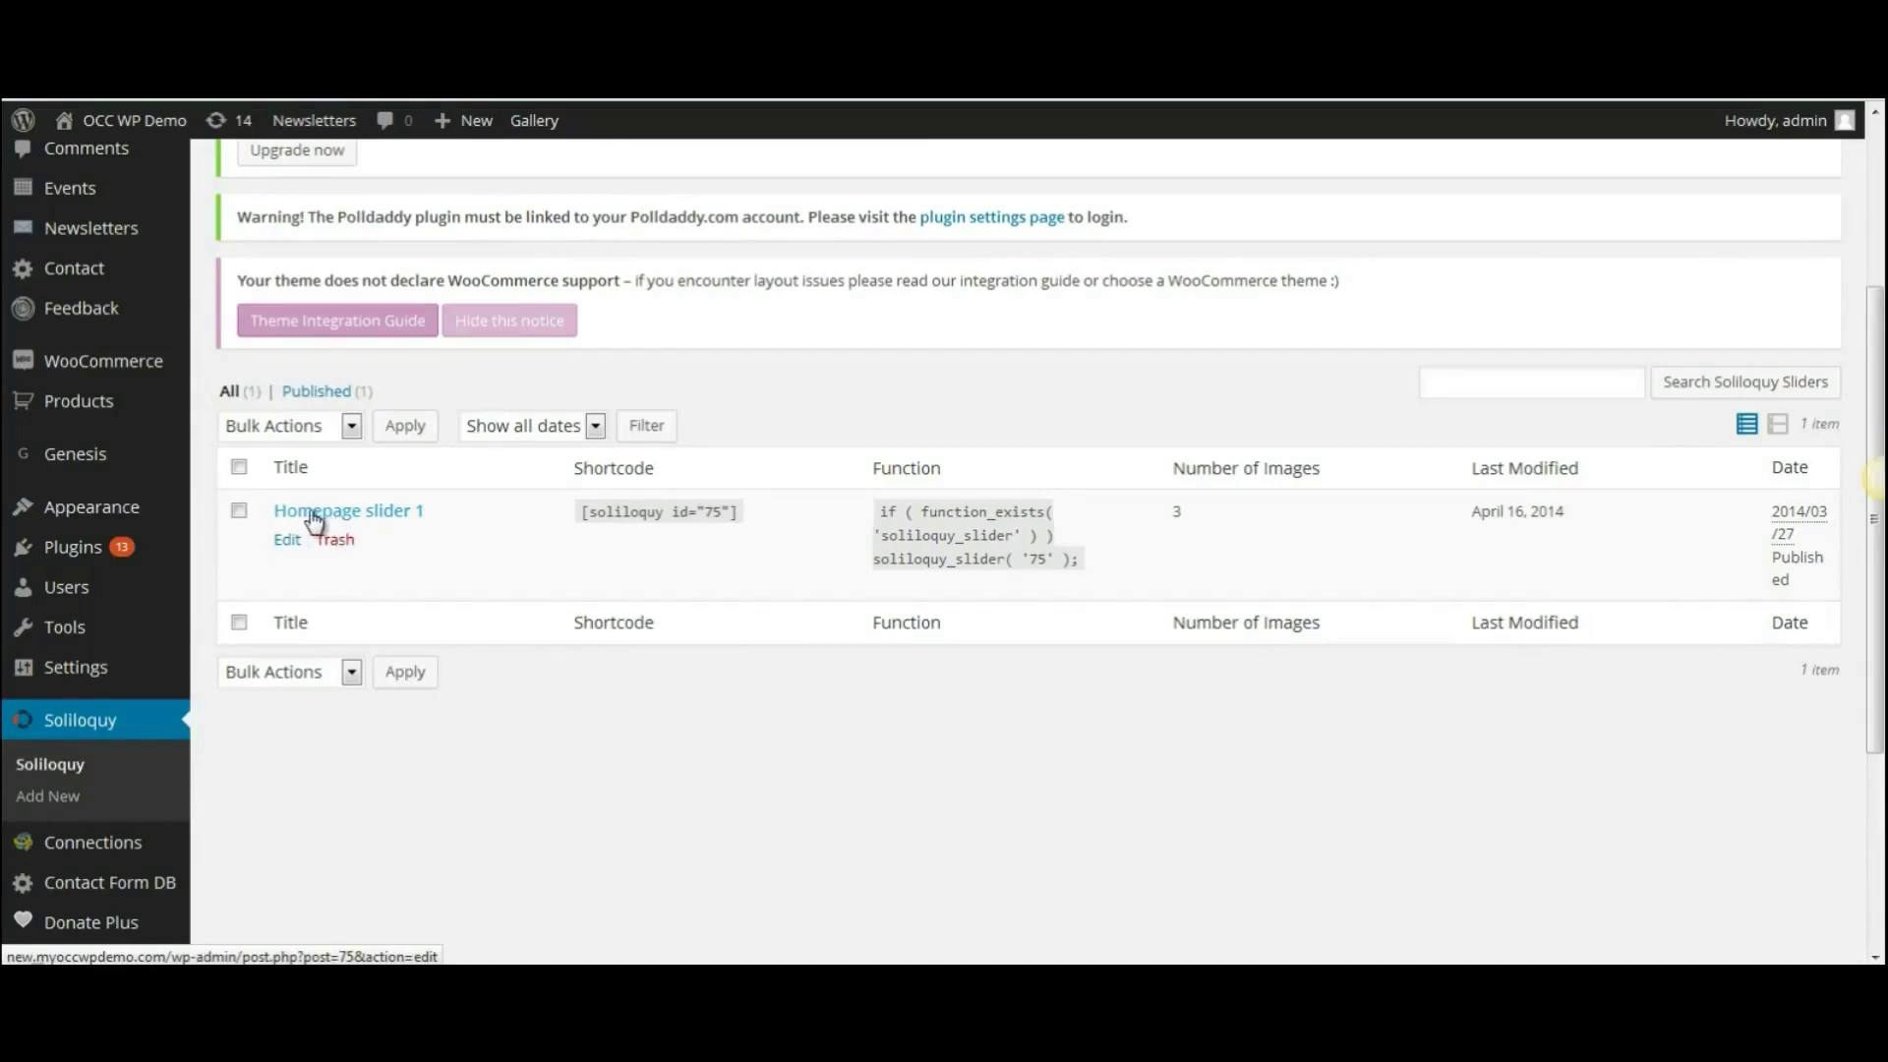
click(315, 522)
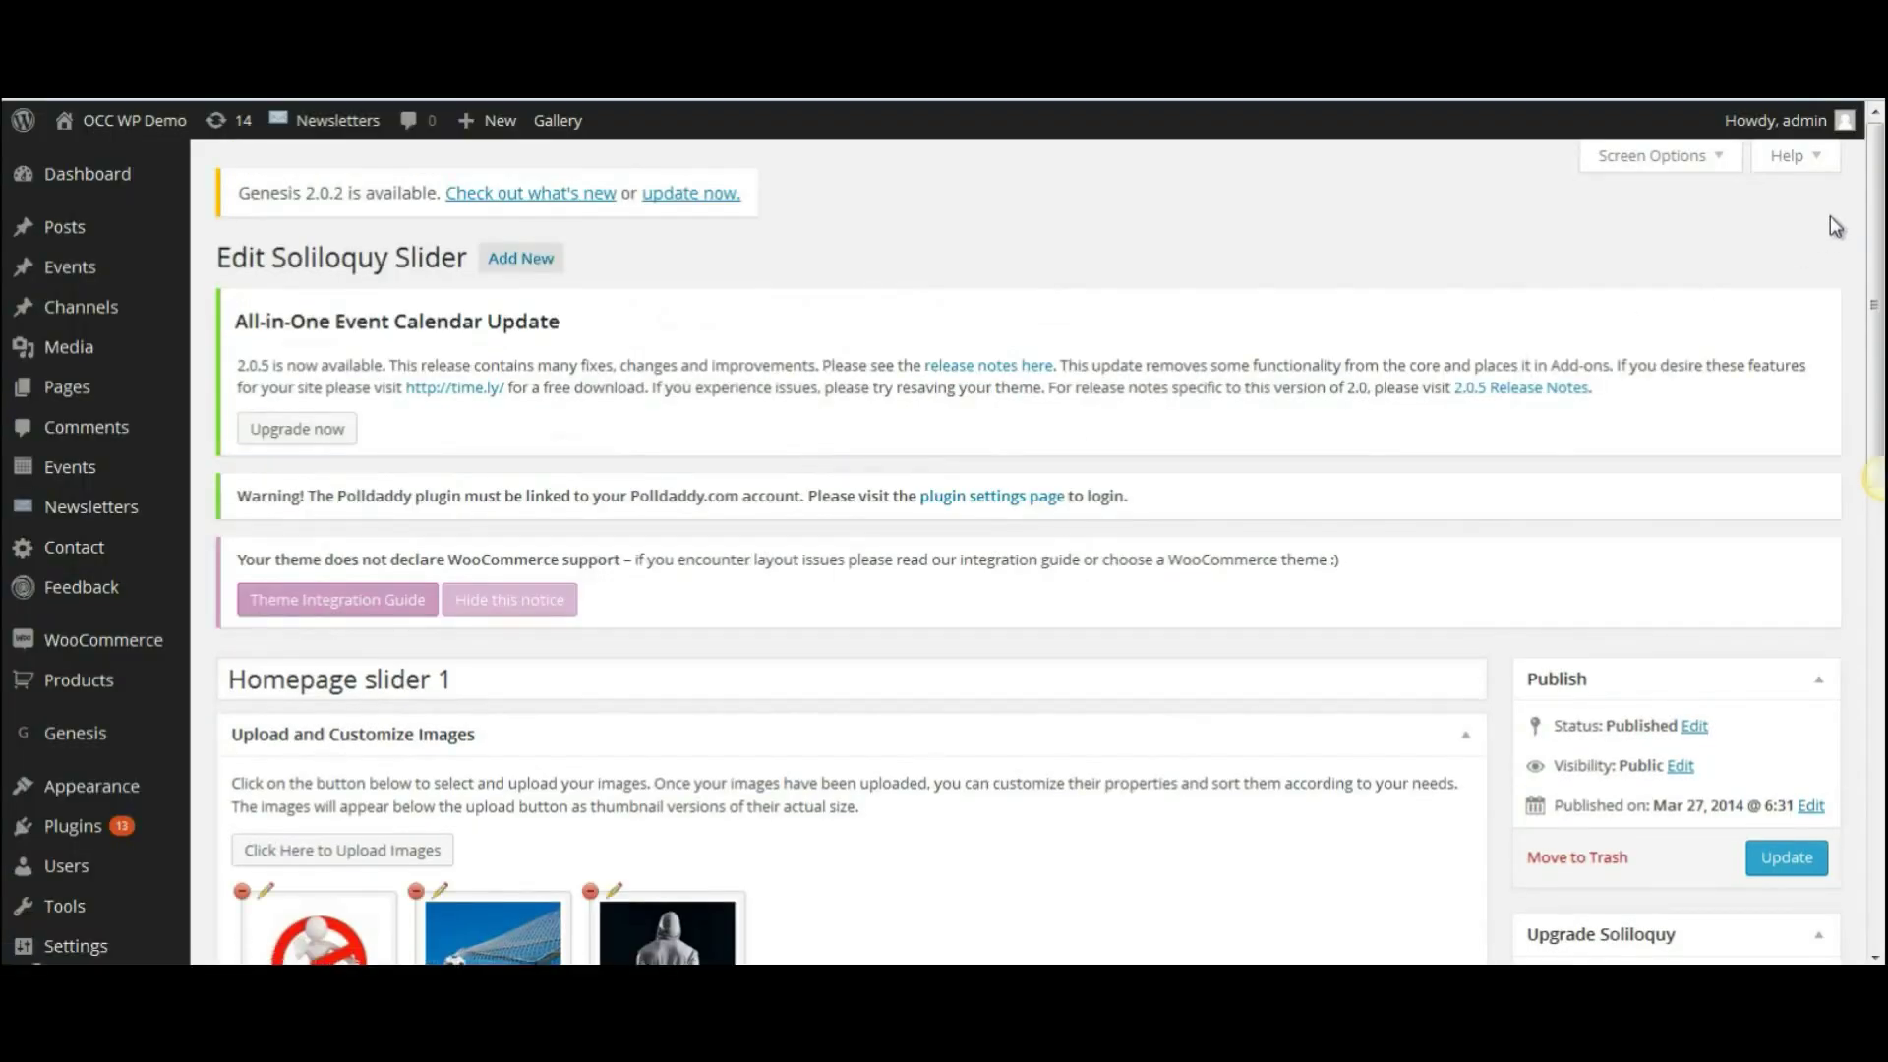
Launch the 'Click Here to Upload Images' uploader in the Homepage slider 1 editor
scroll(1179, 819, down, 4)
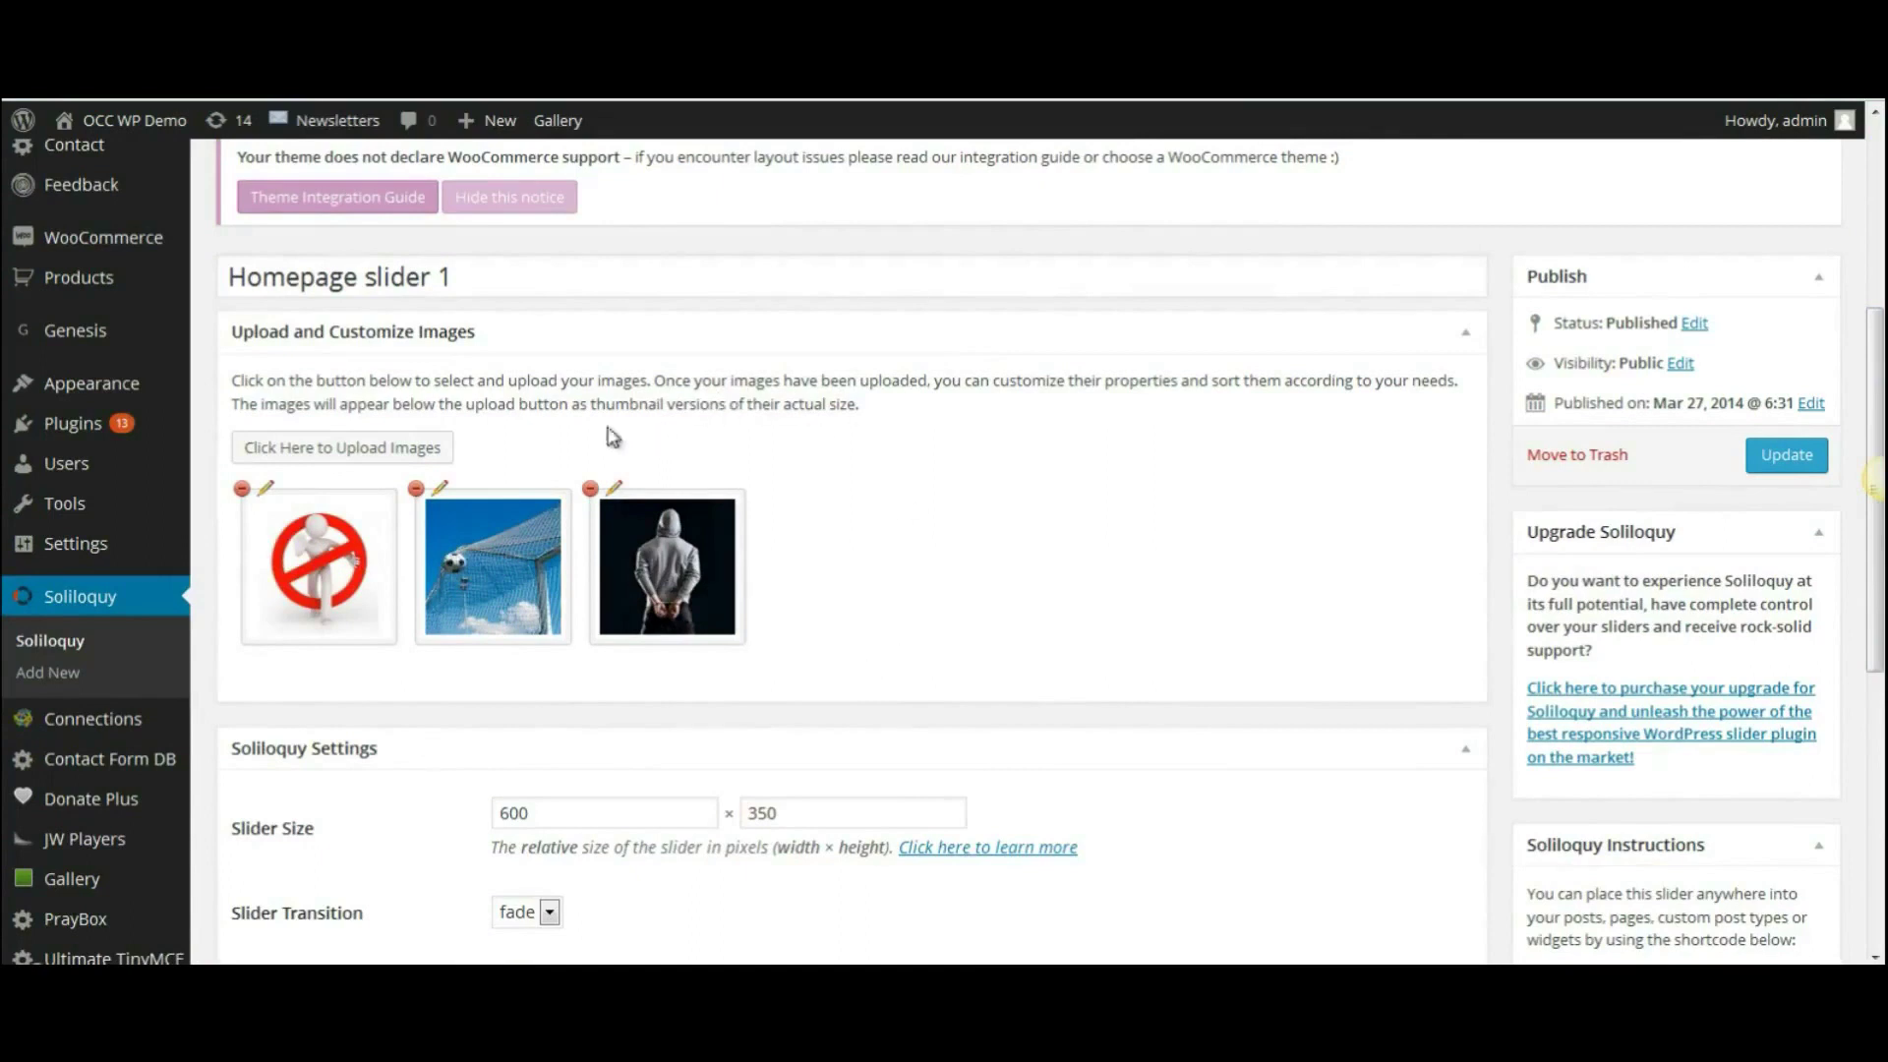
click(300, 450)
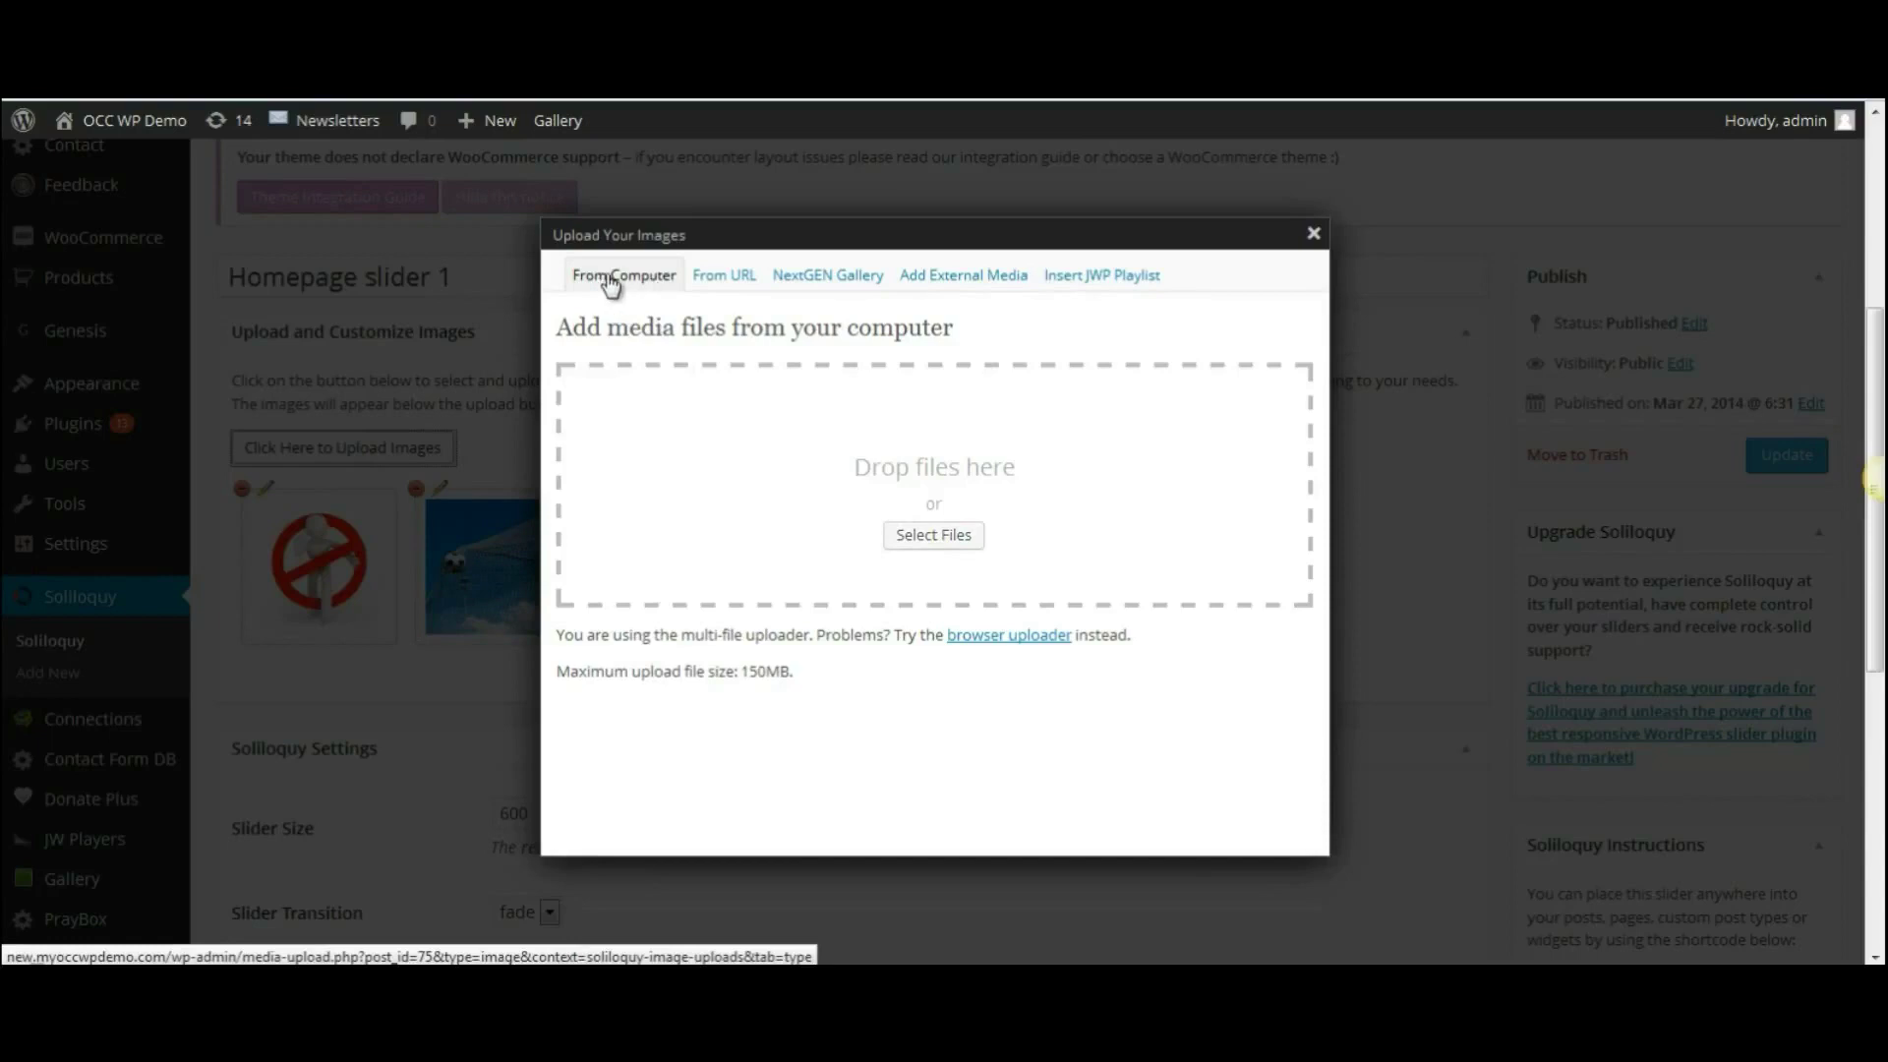
Upload 'image for slider 1' from the SD/MMC (F:) drive to the slider
click(611, 284)
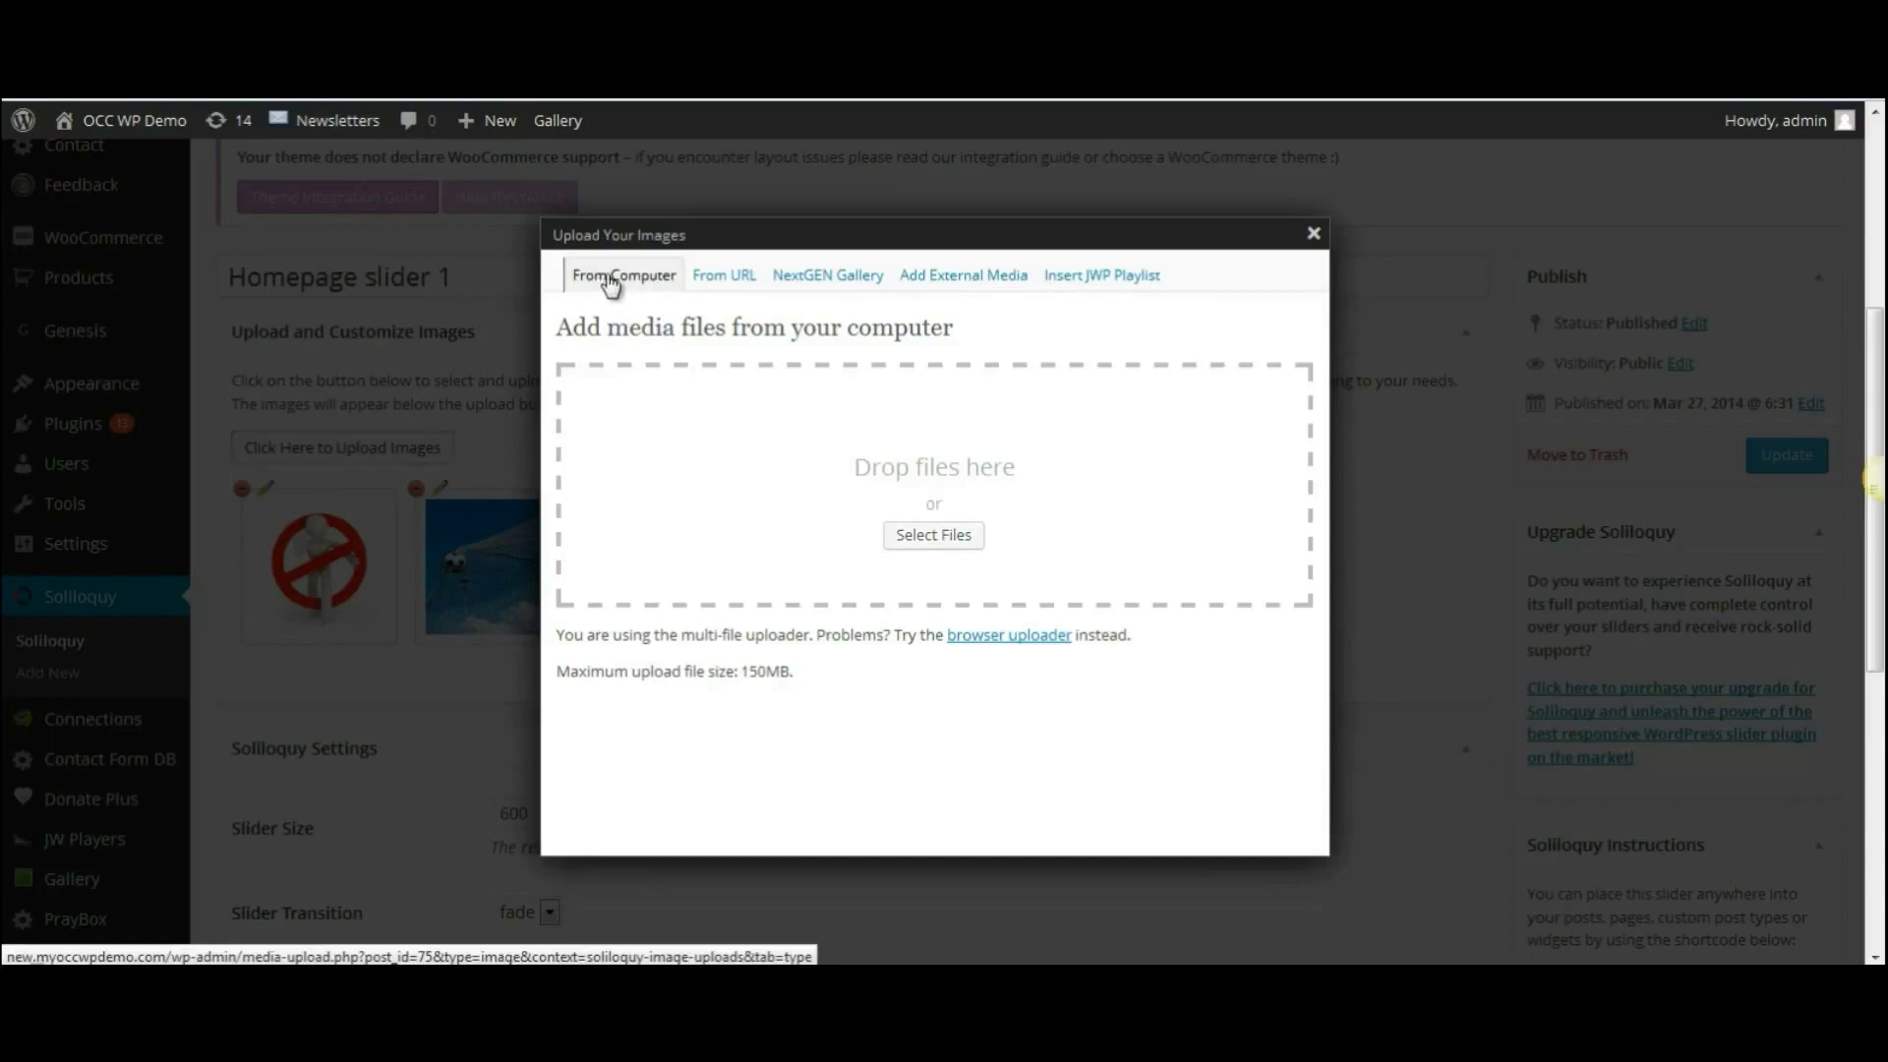
click(929, 536)
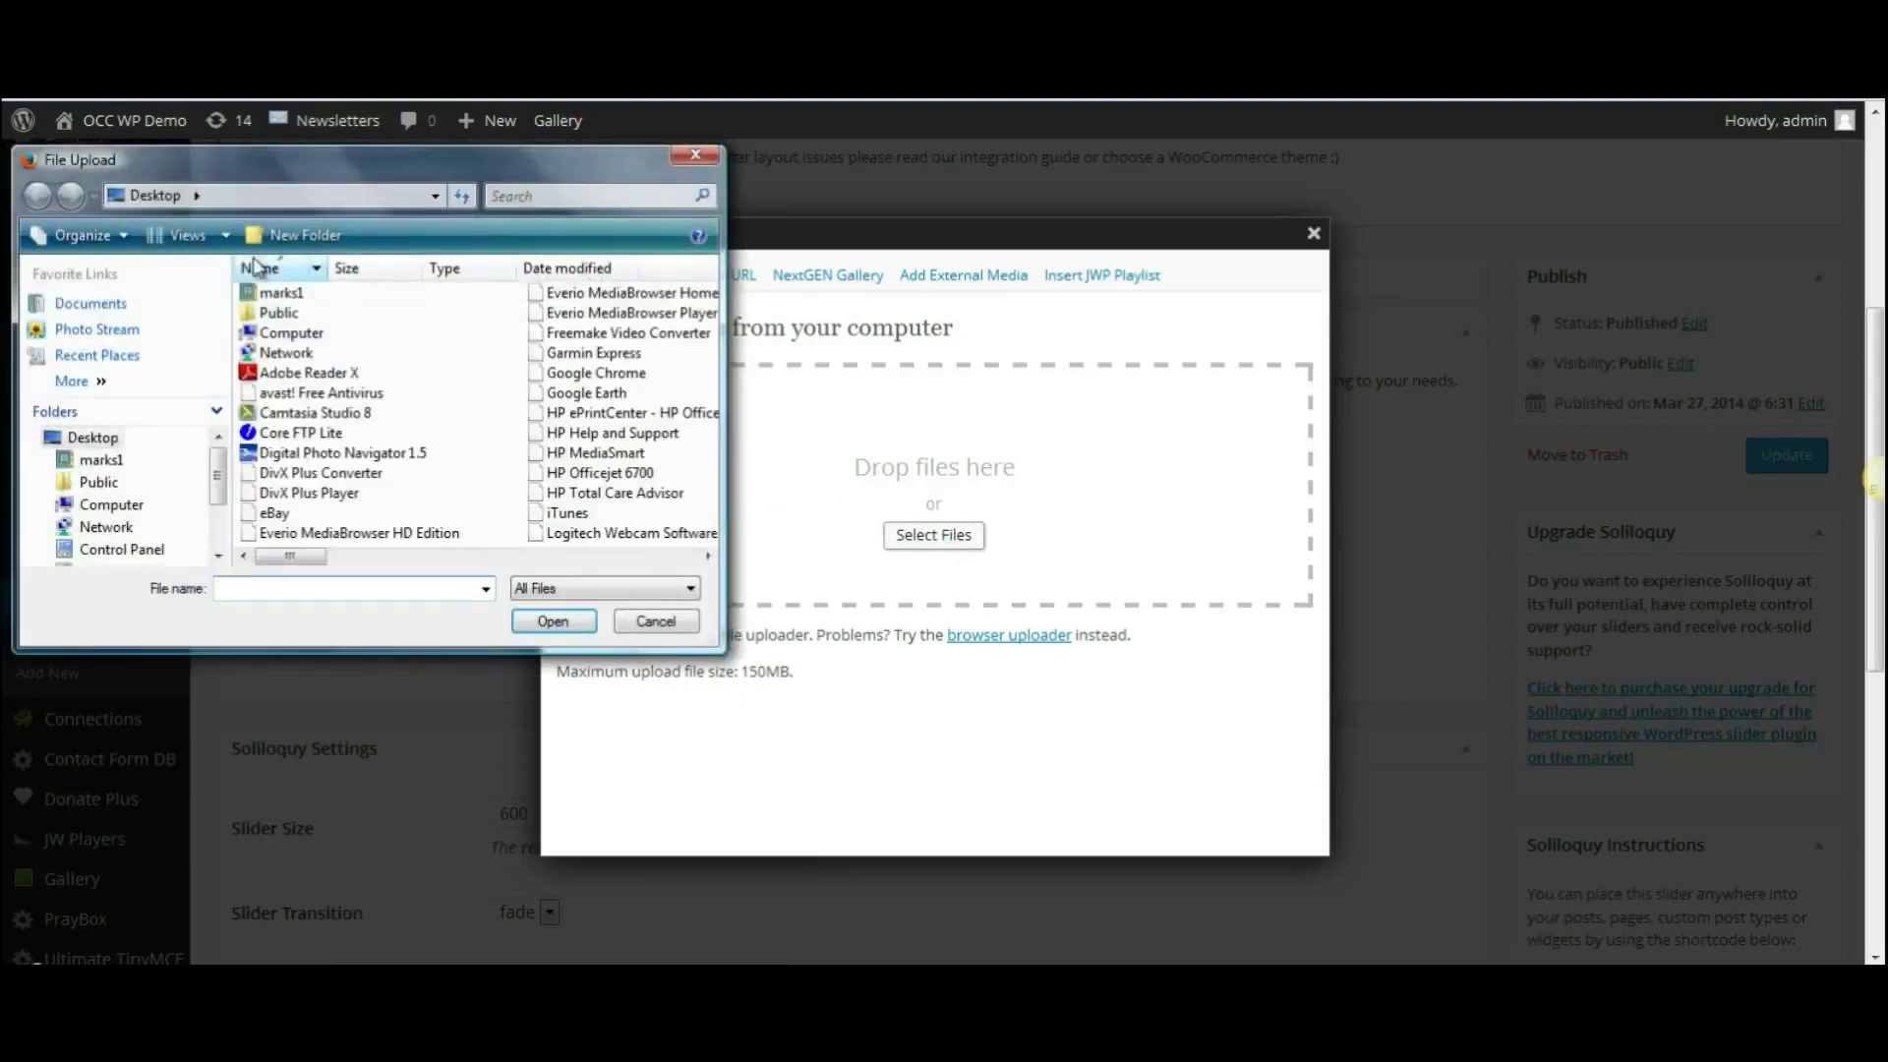
click(197, 196)
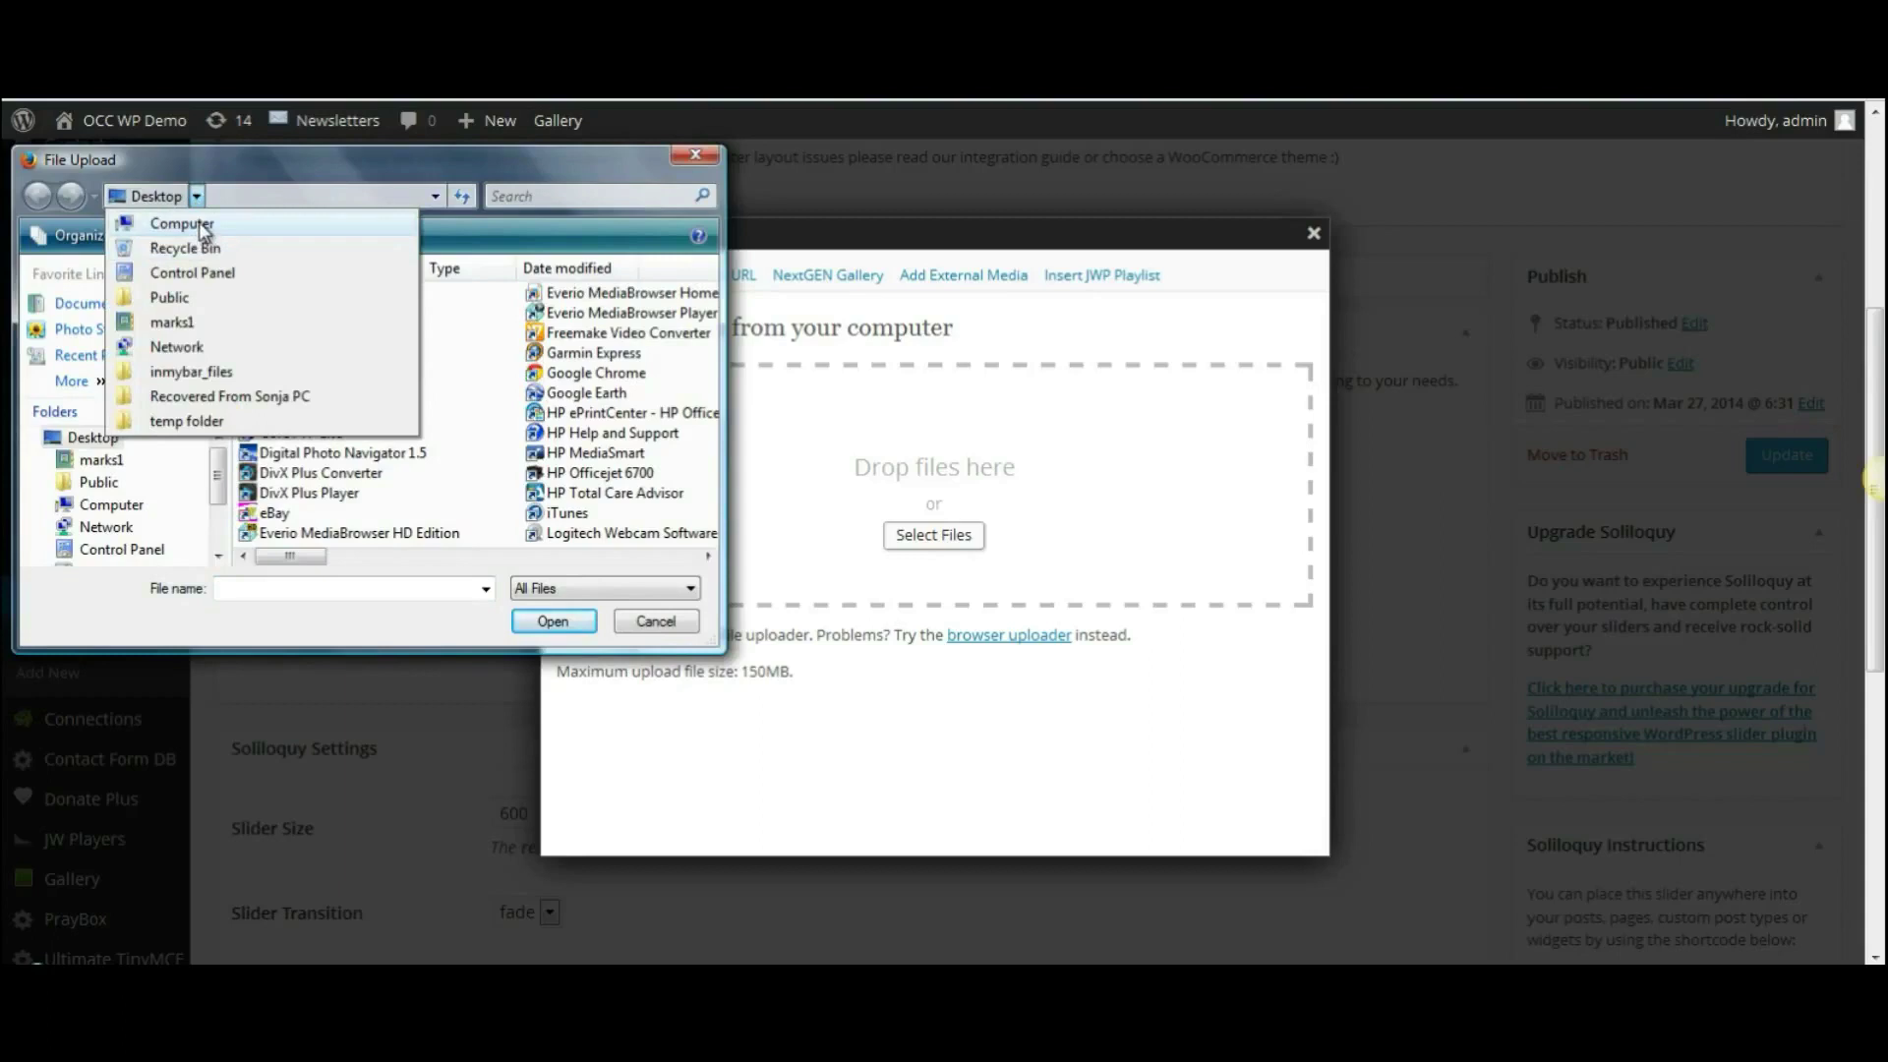
click(204, 227)
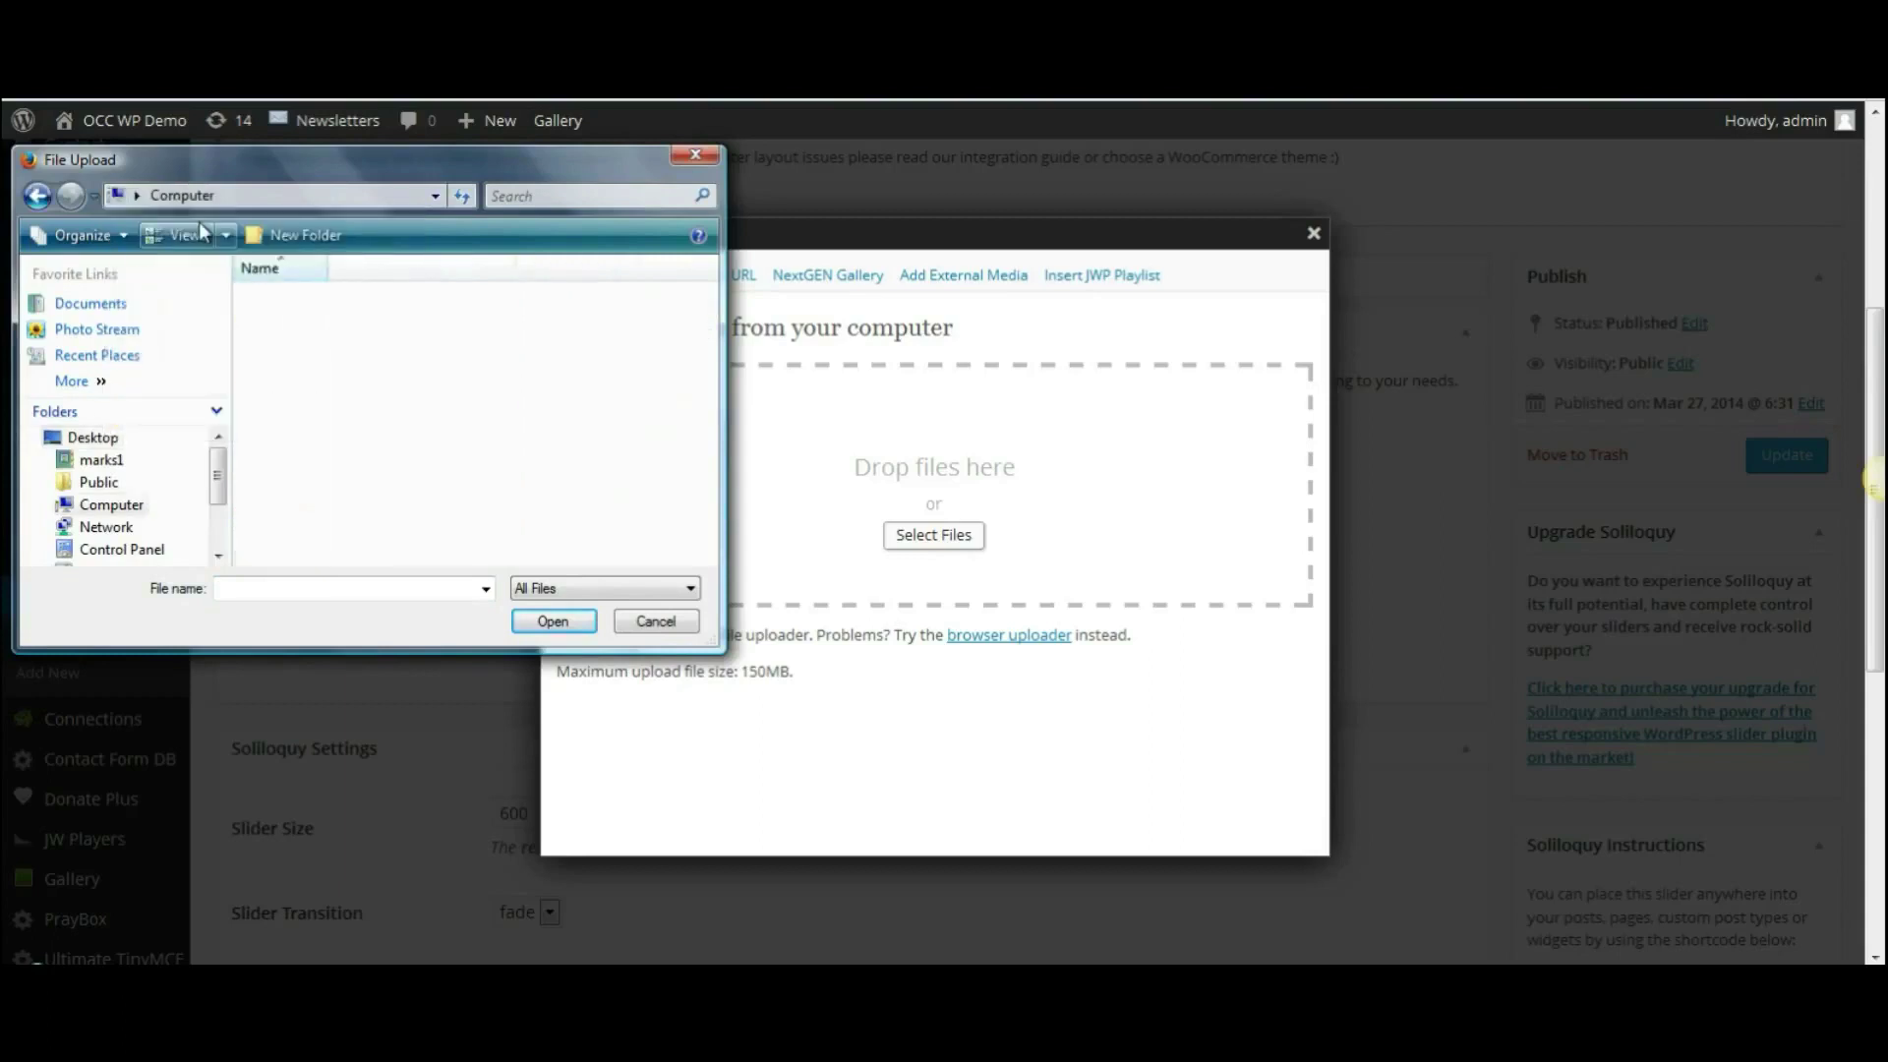
double_click(331, 512)
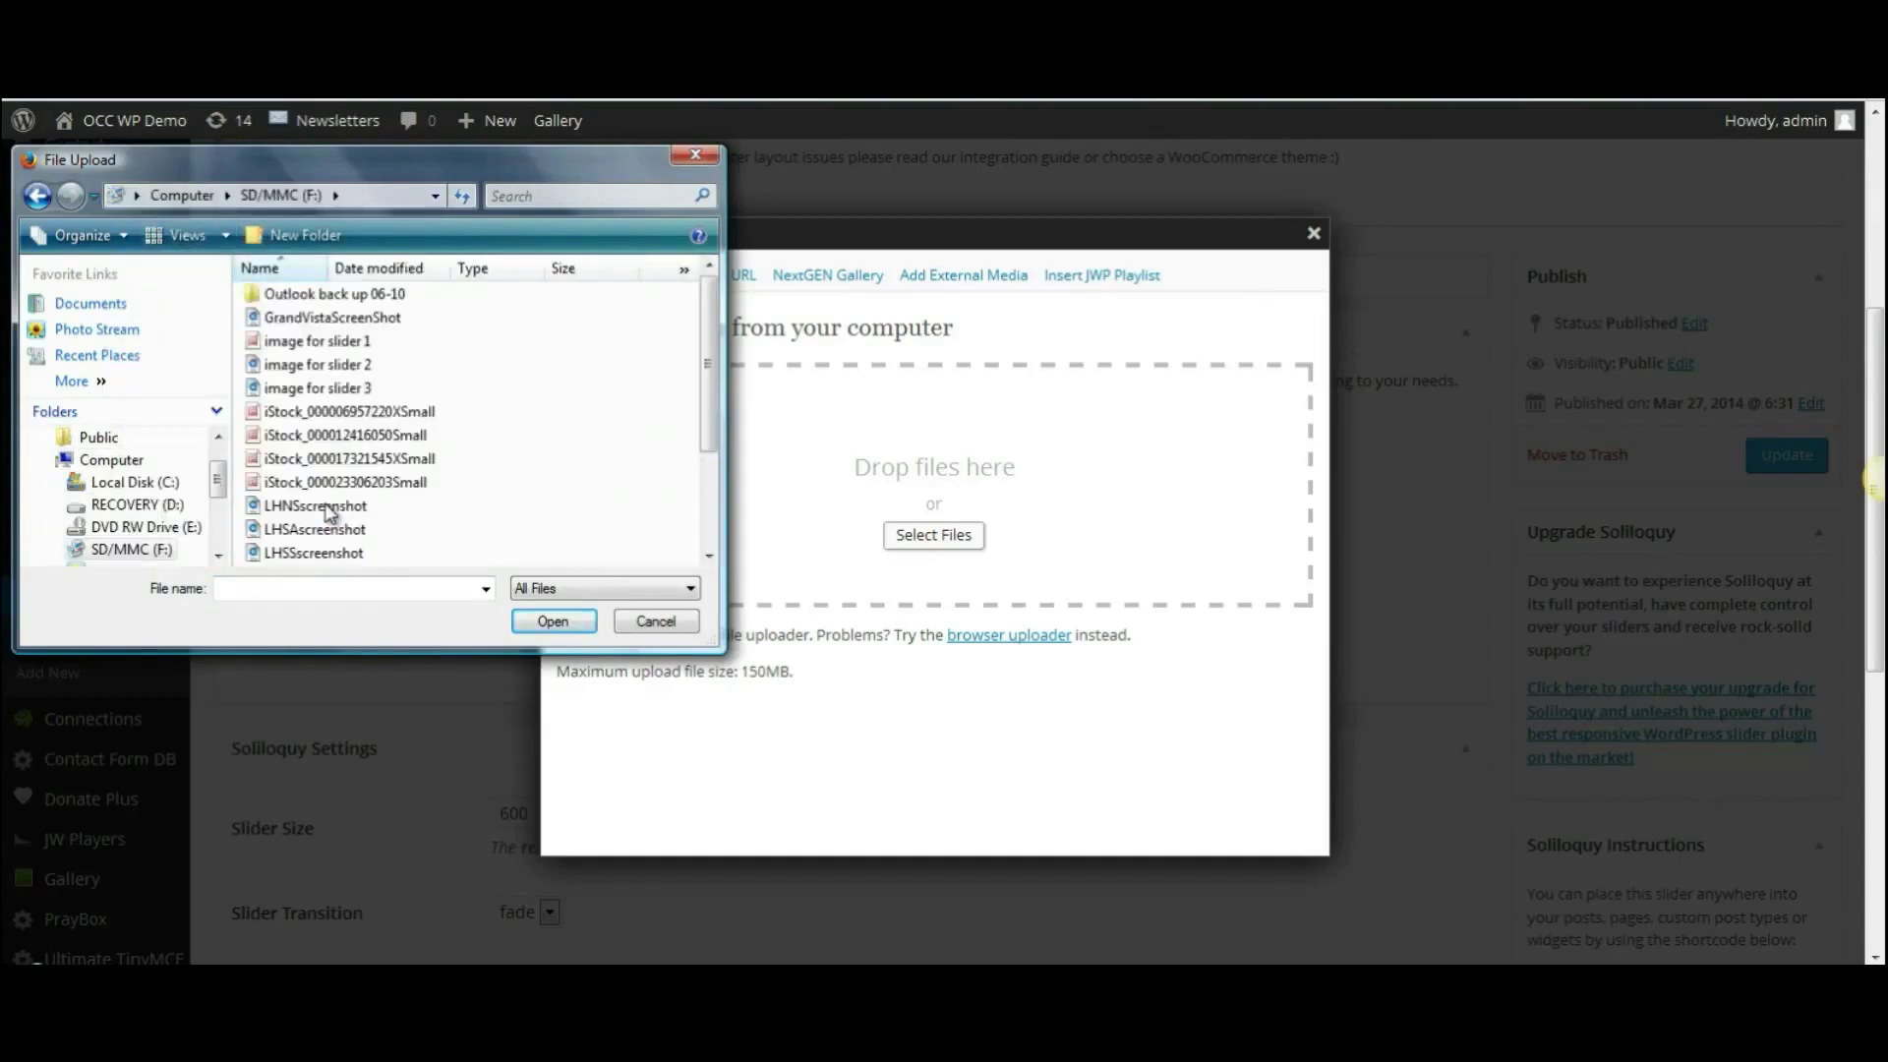
click(313, 342)
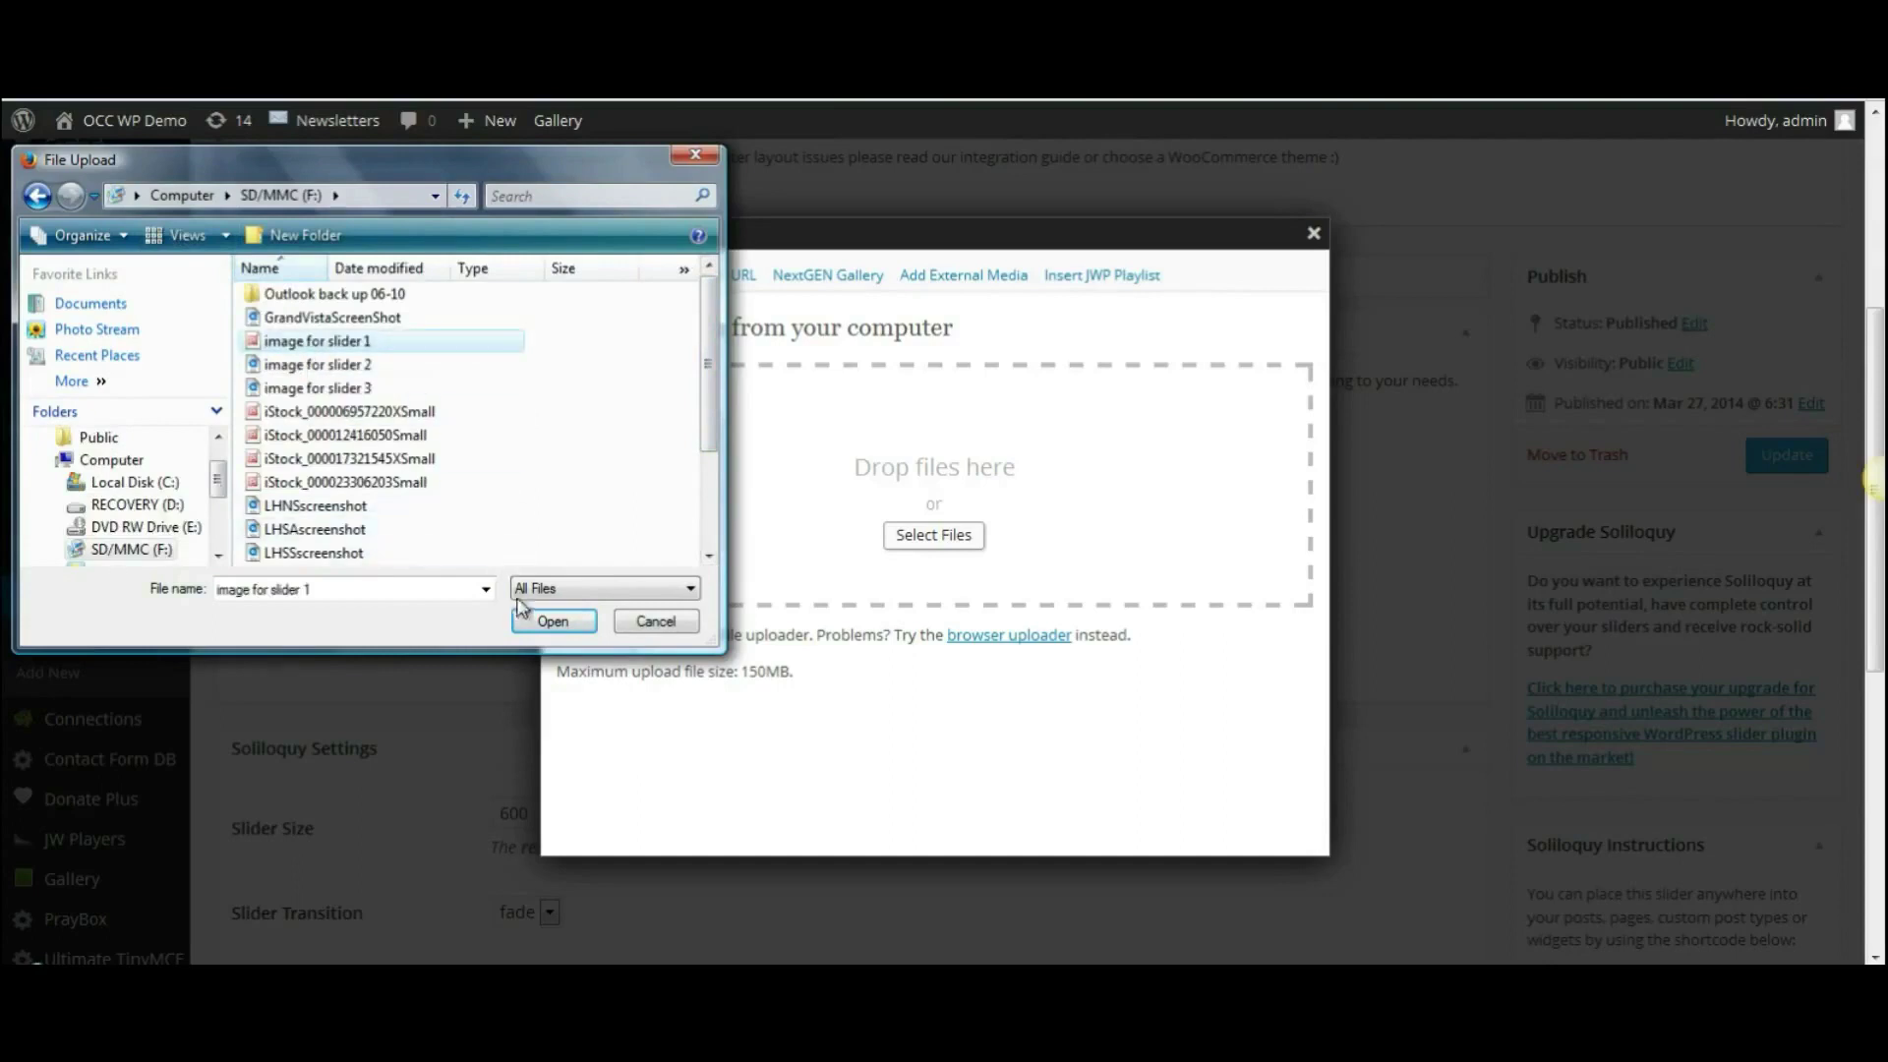
click(544, 624)
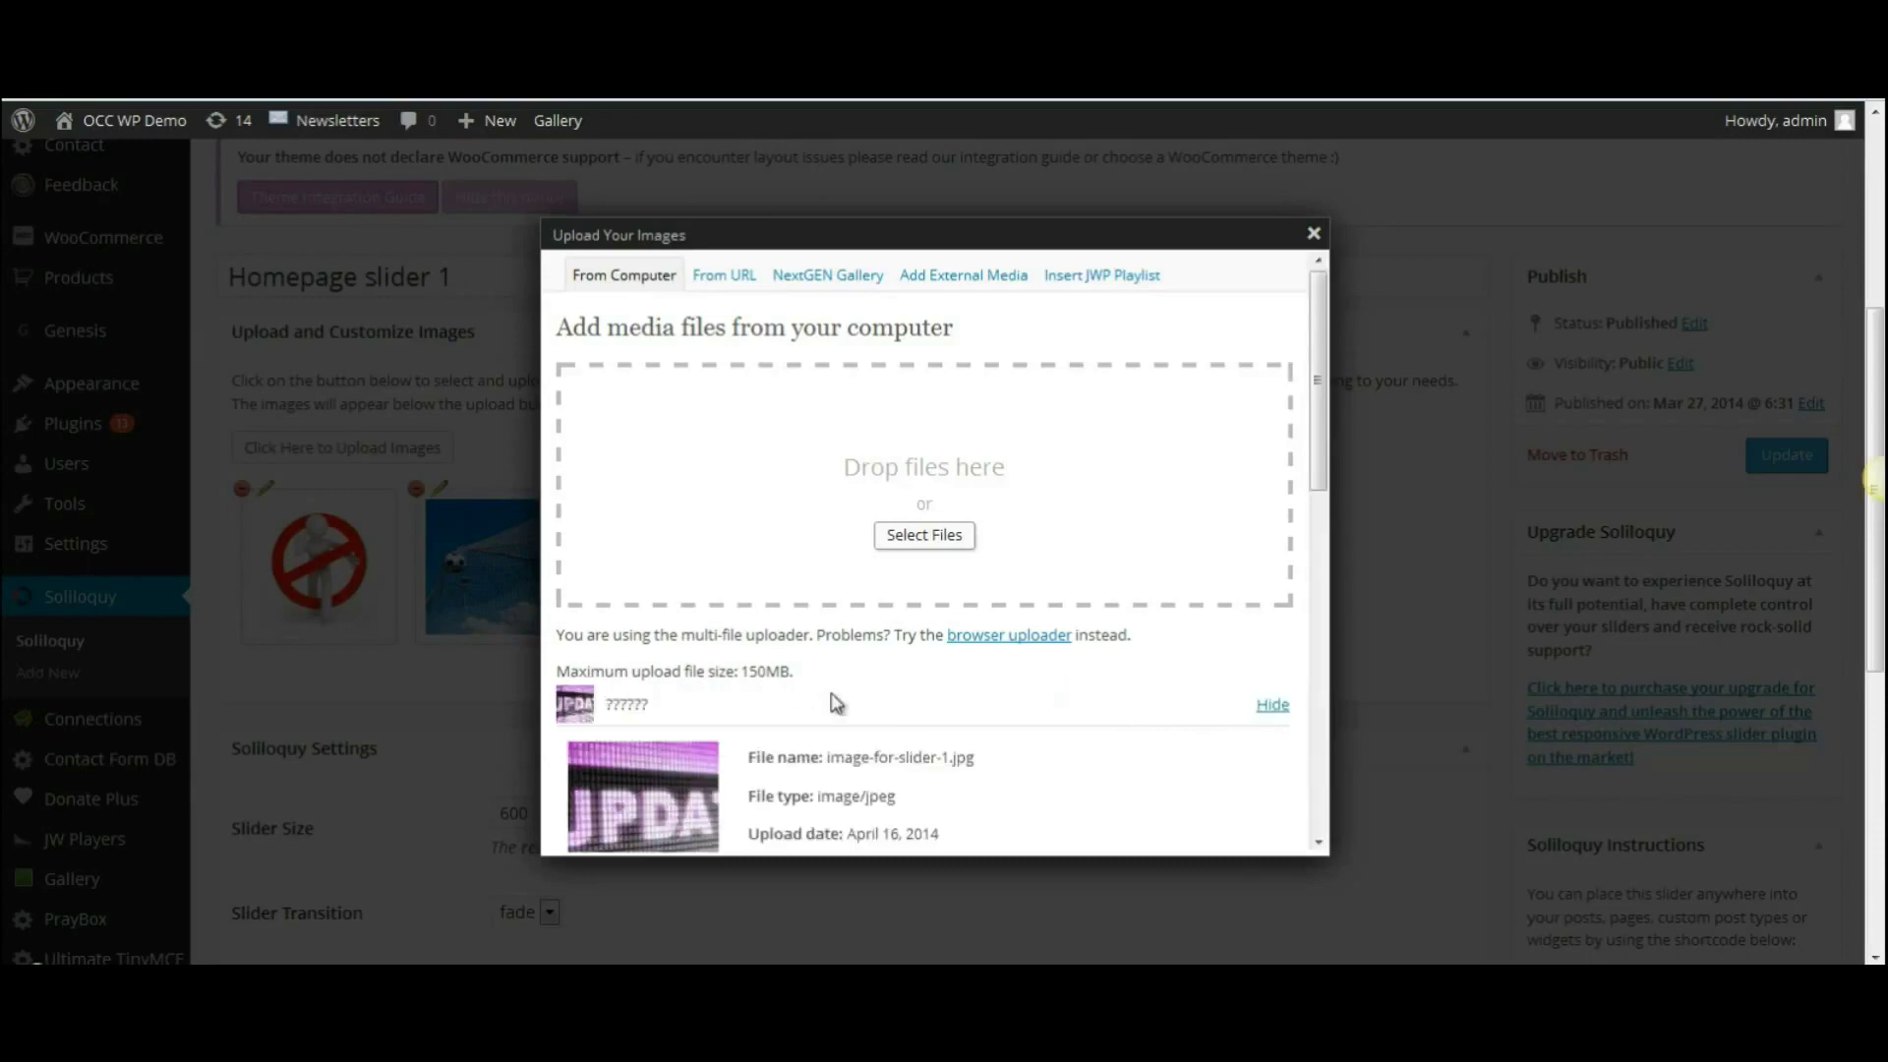
Upload 'image for slider 2' and 'image for slider 3' from the same drive
click(921, 542)
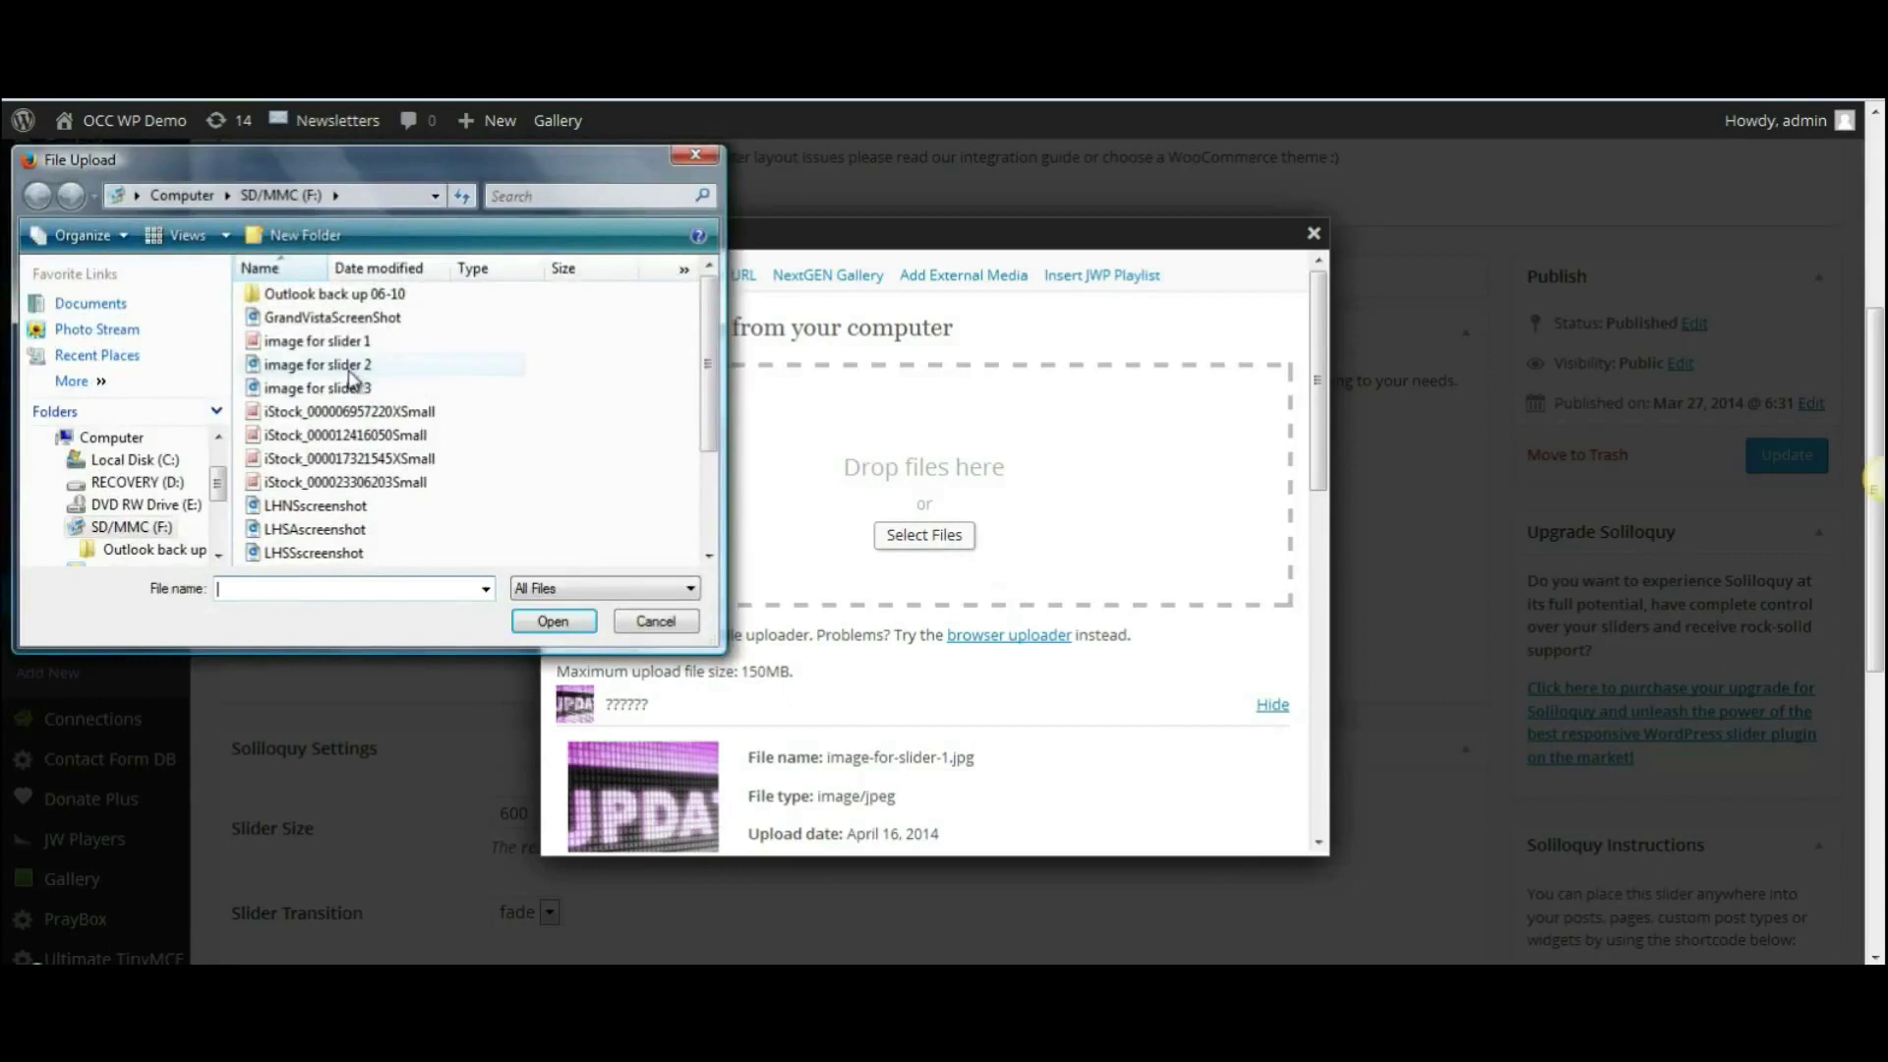
click(349, 366)
click(553, 621)
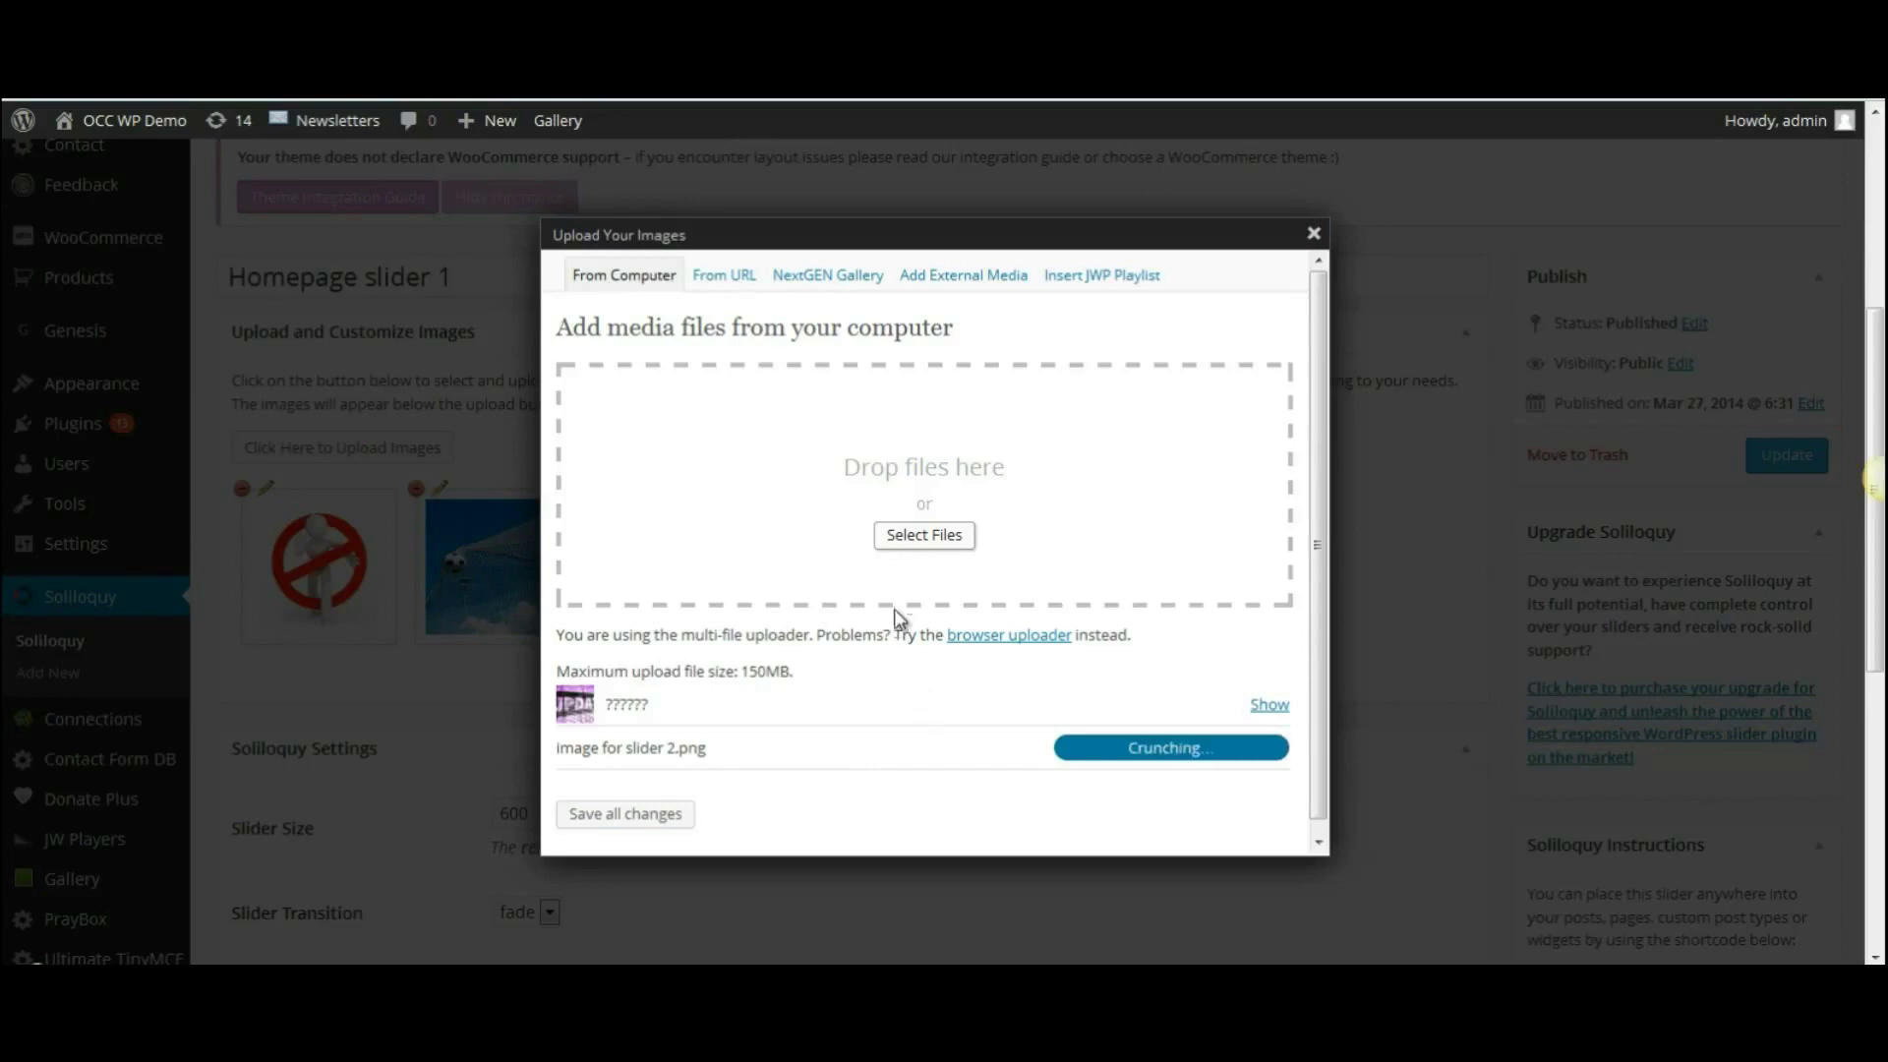
click(902, 547)
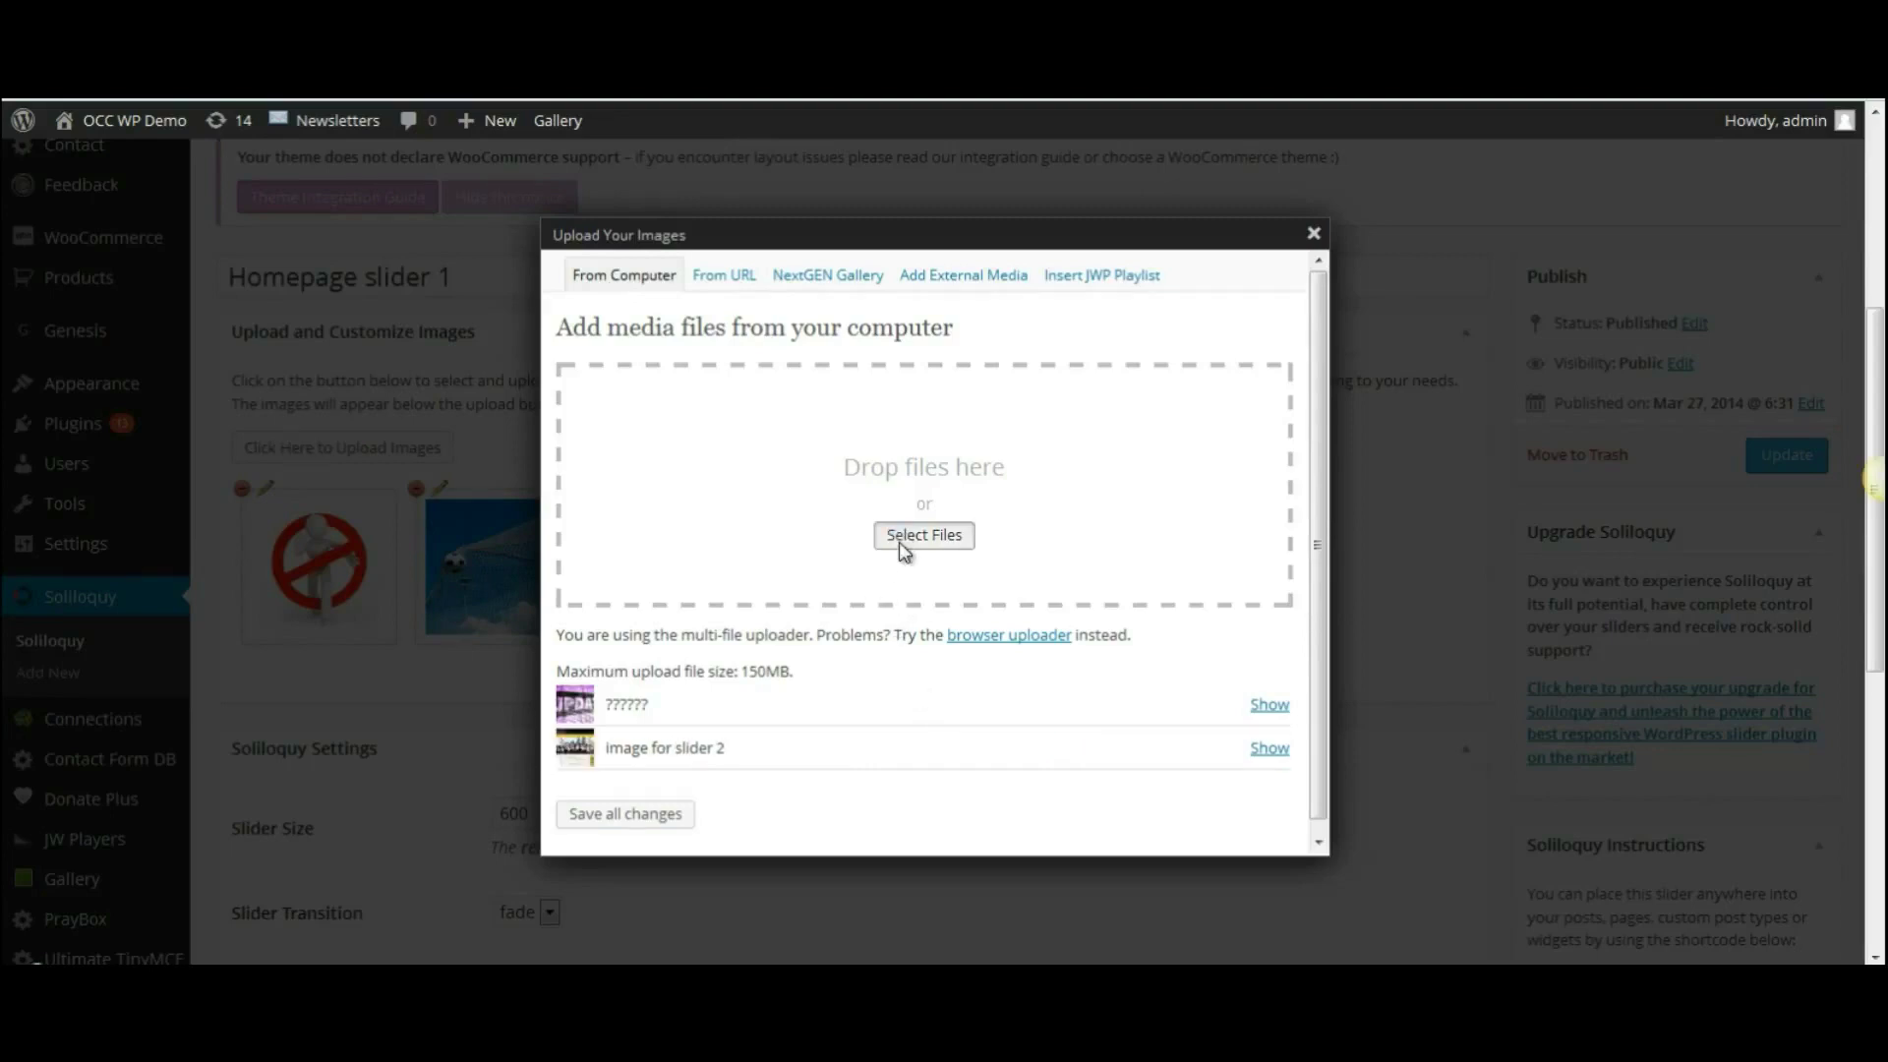
click(313, 389)
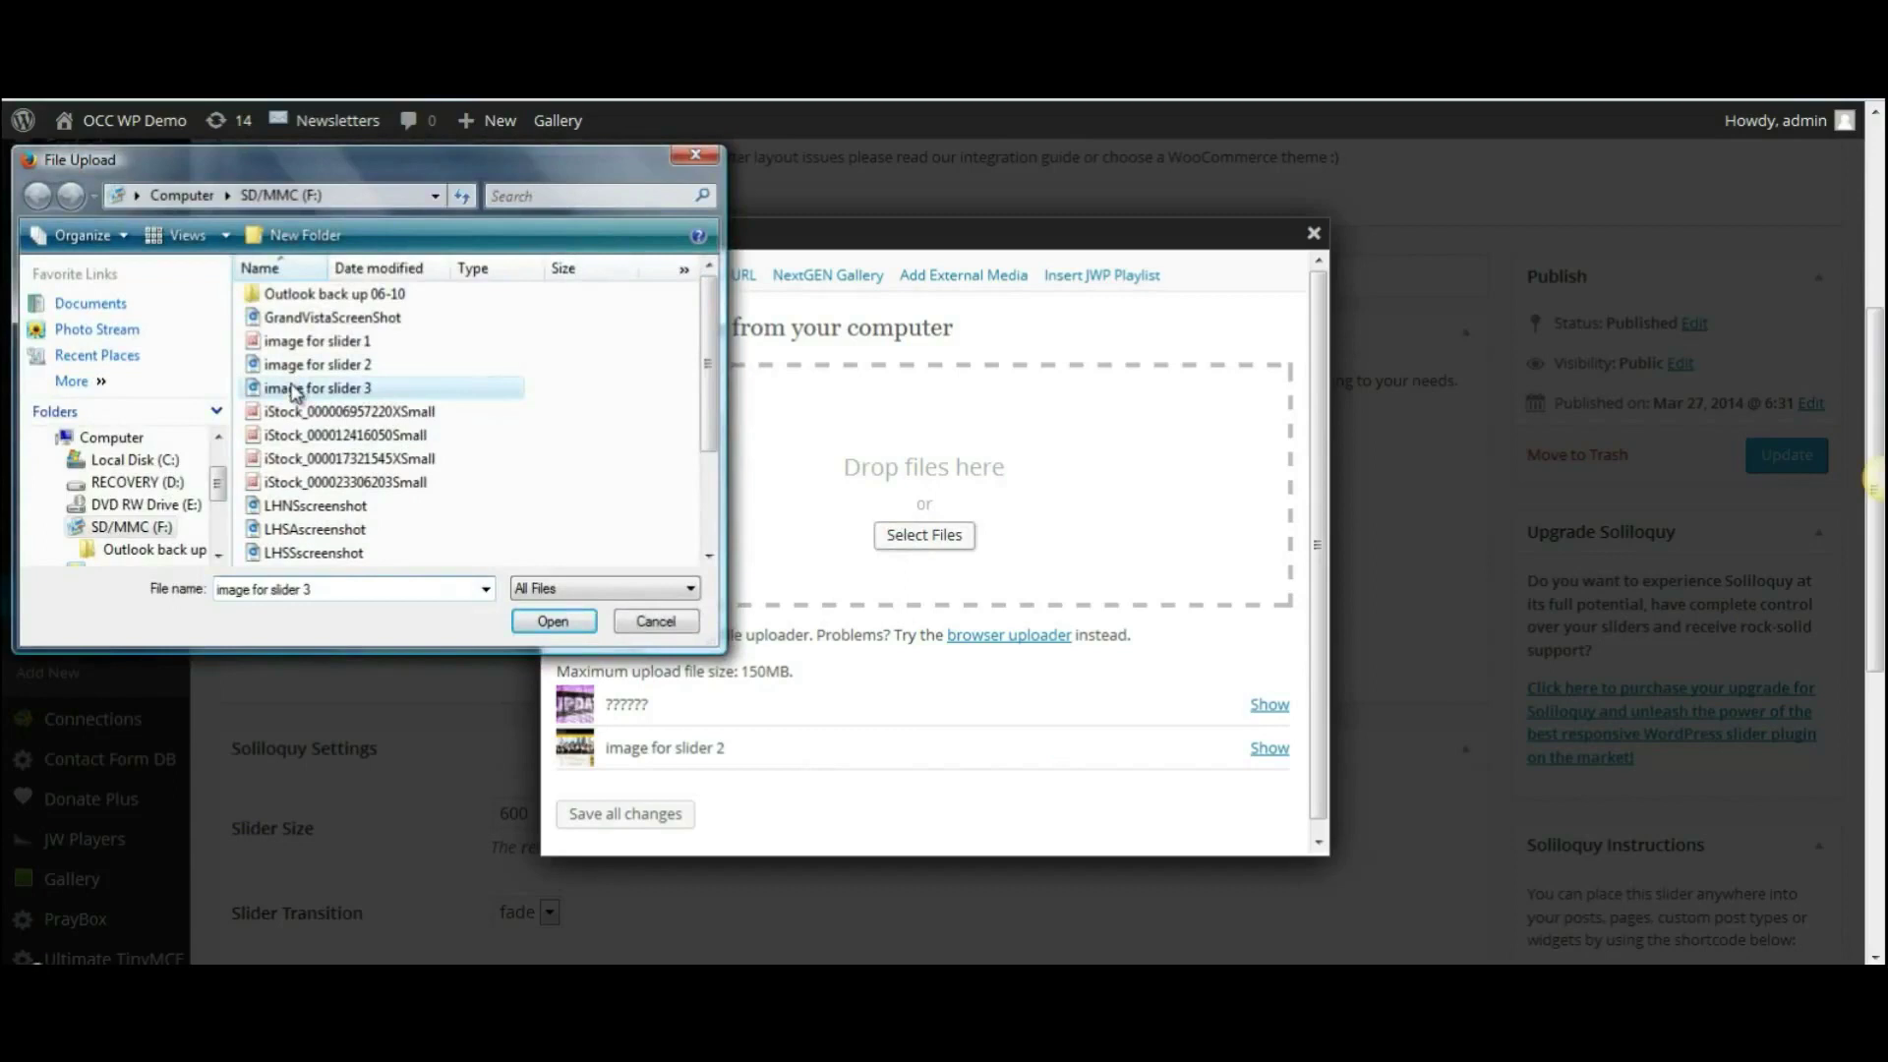
click(562, 624)
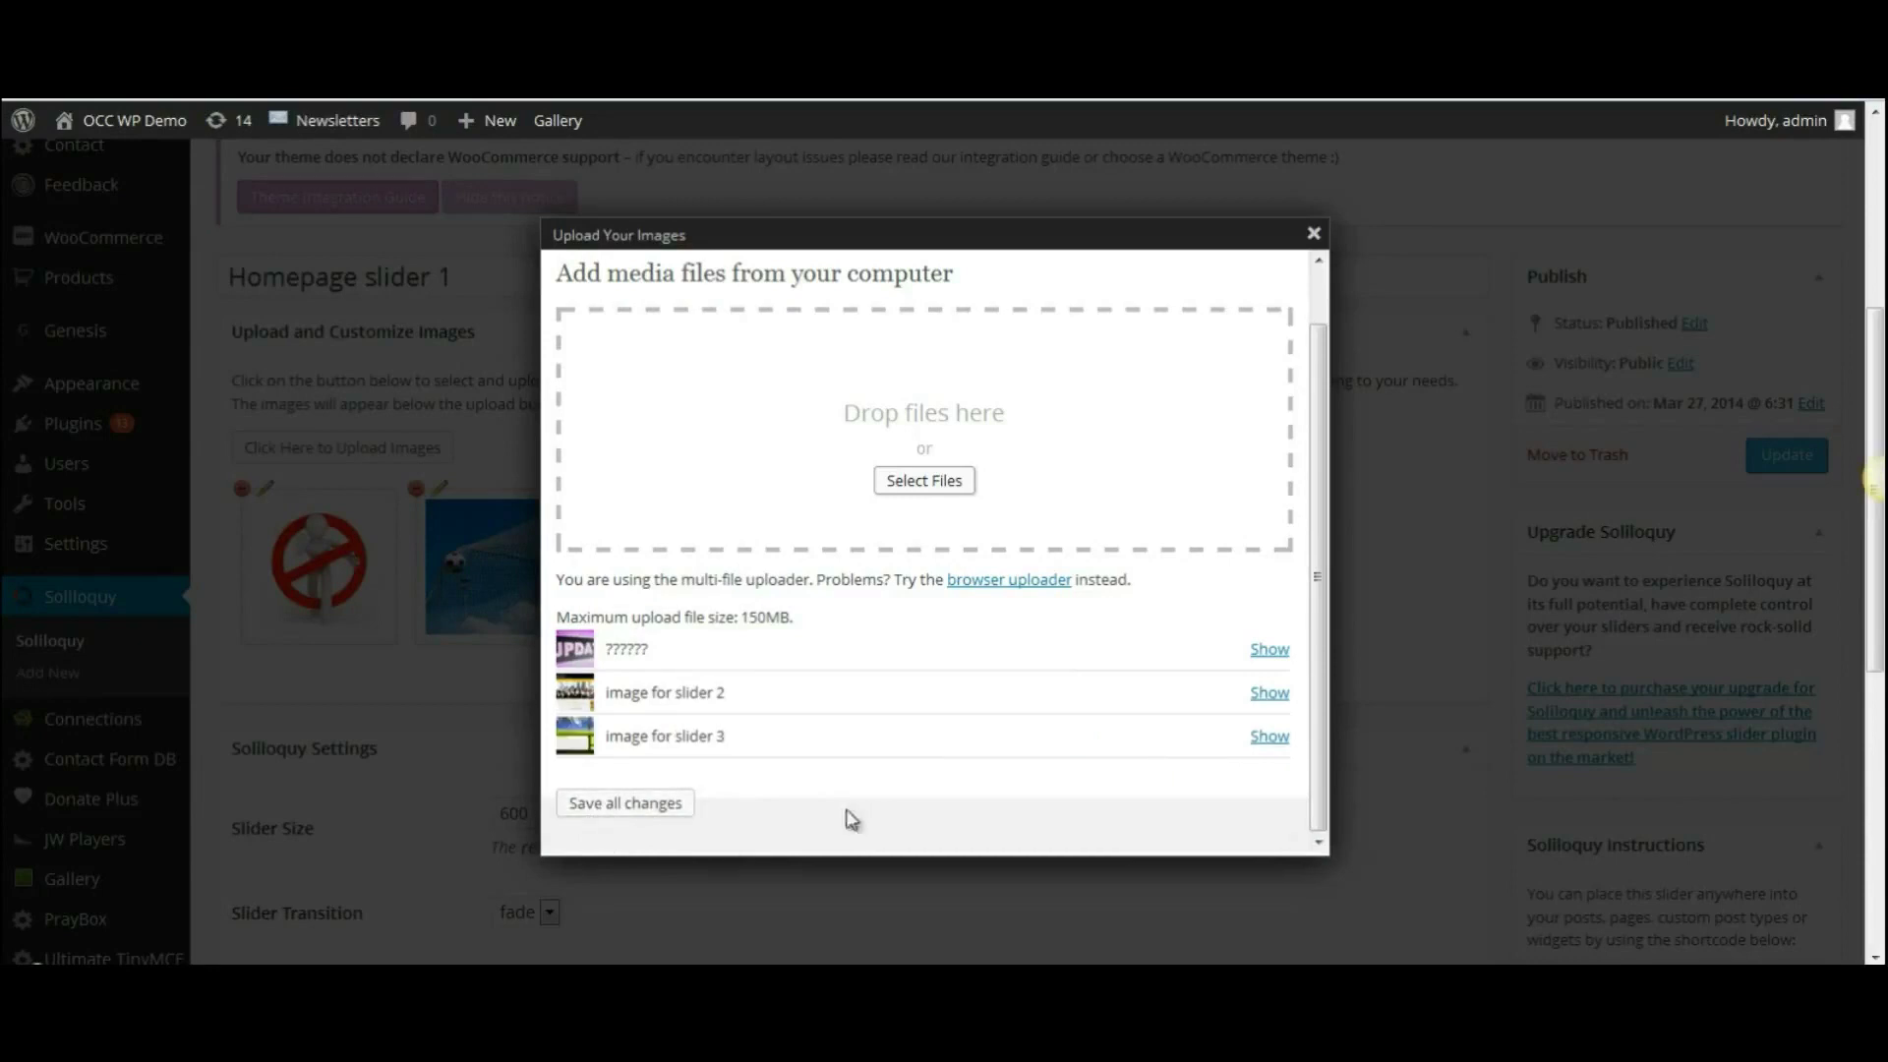
Save all changes in Upload Your Images and close it, returning to six thumbnails
click(626, 807)
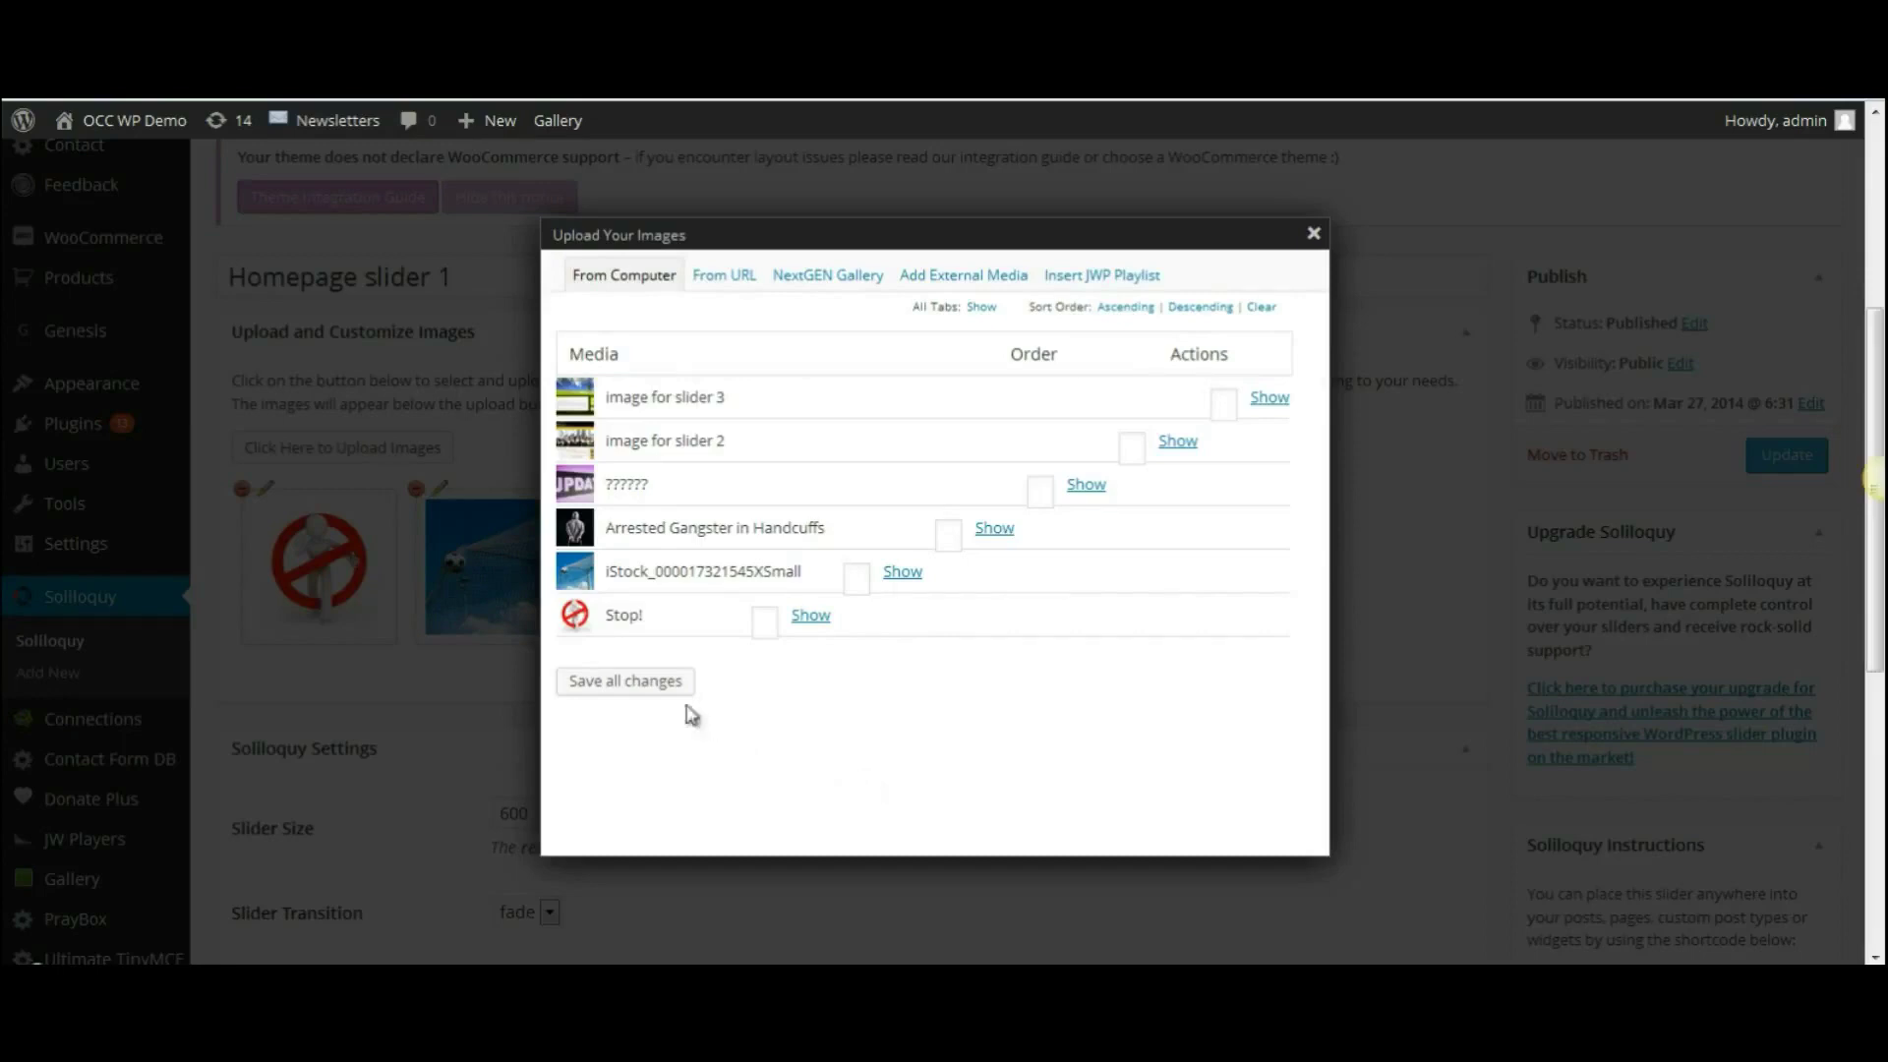
click(644, 687)
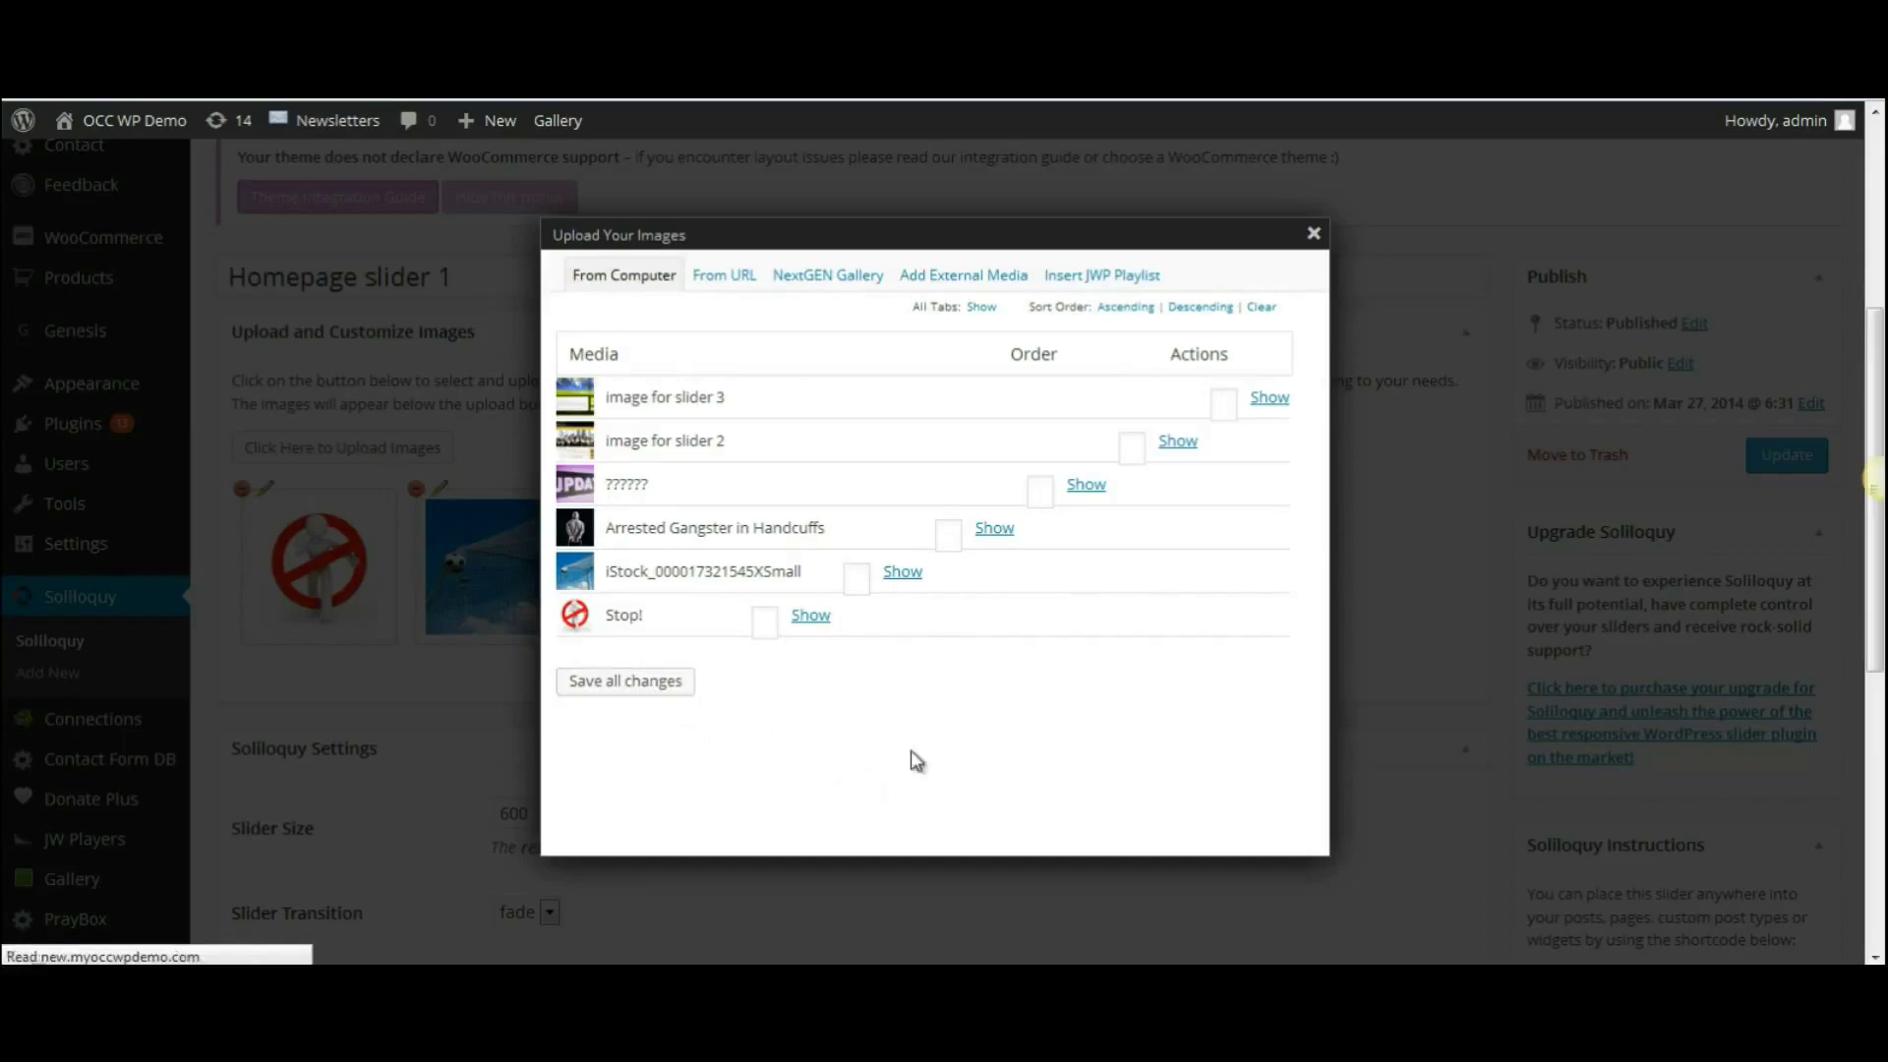
click(1315, 236)
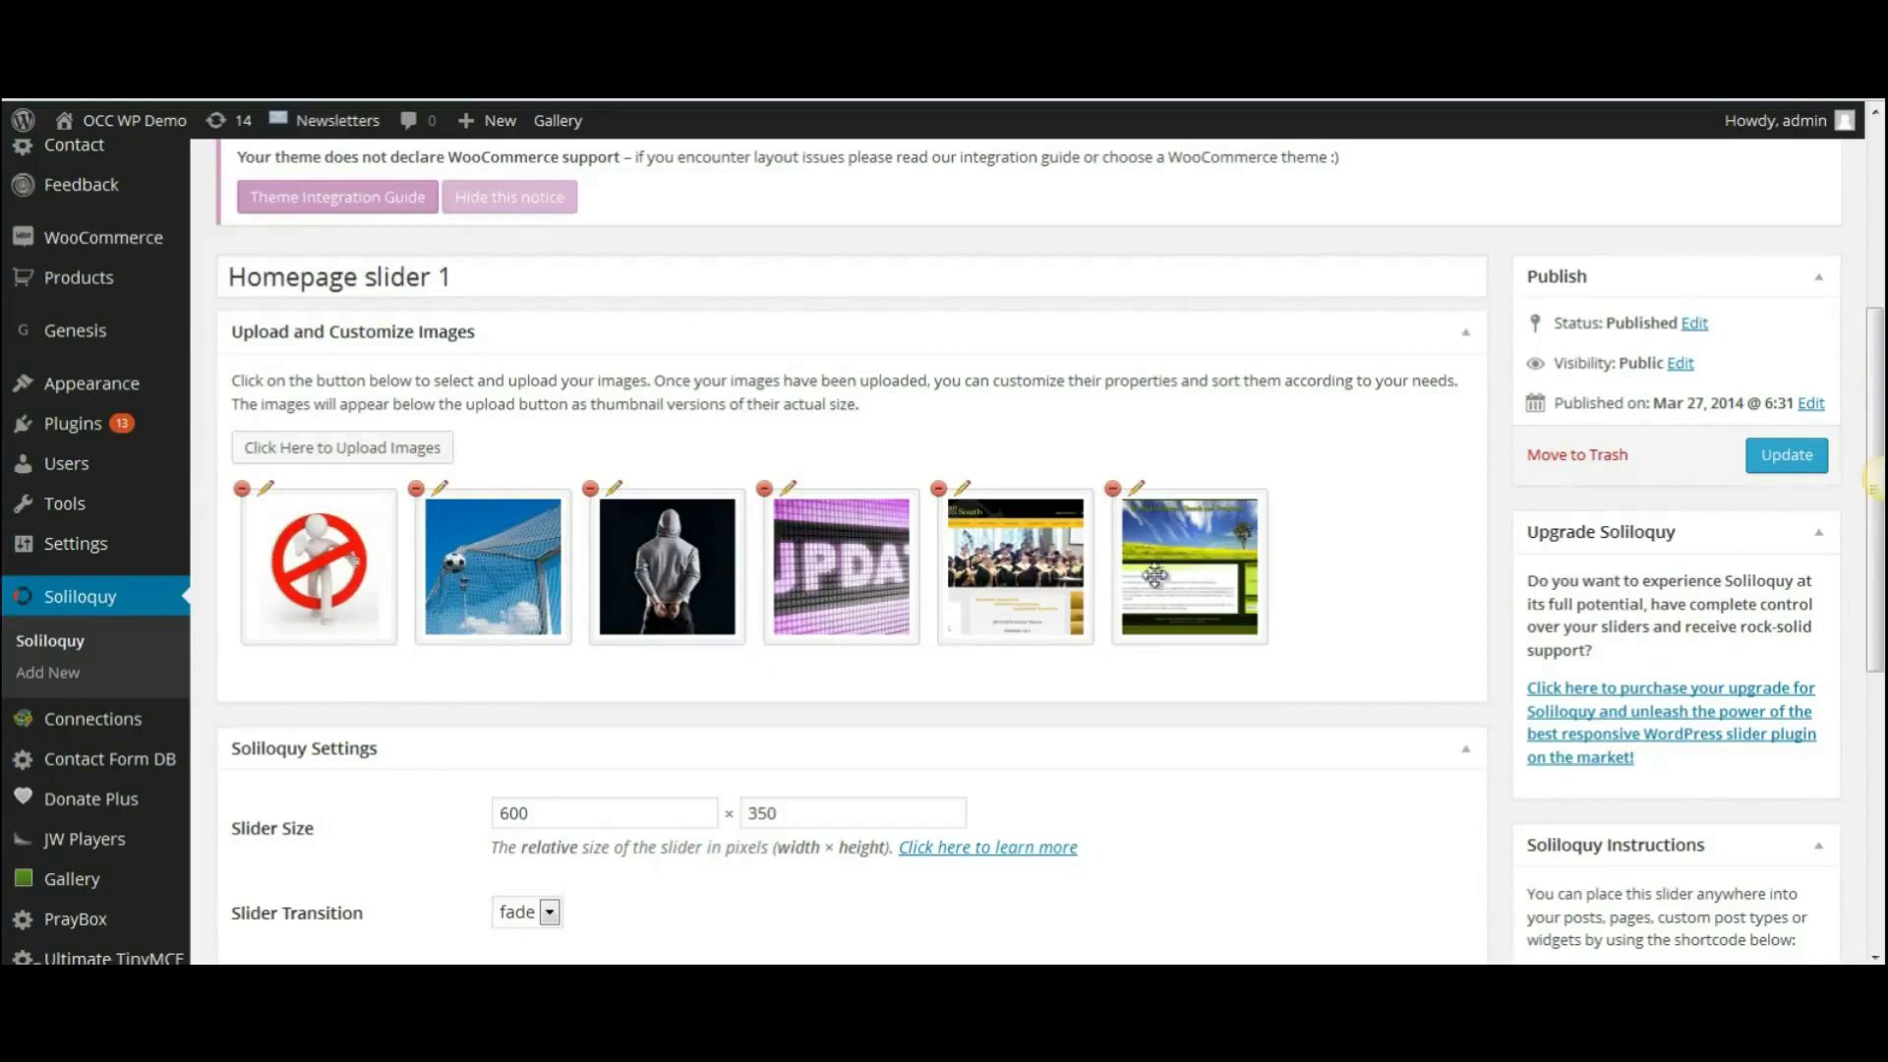
Update Homepage slider 1 to save its six images
click(1794, 465)
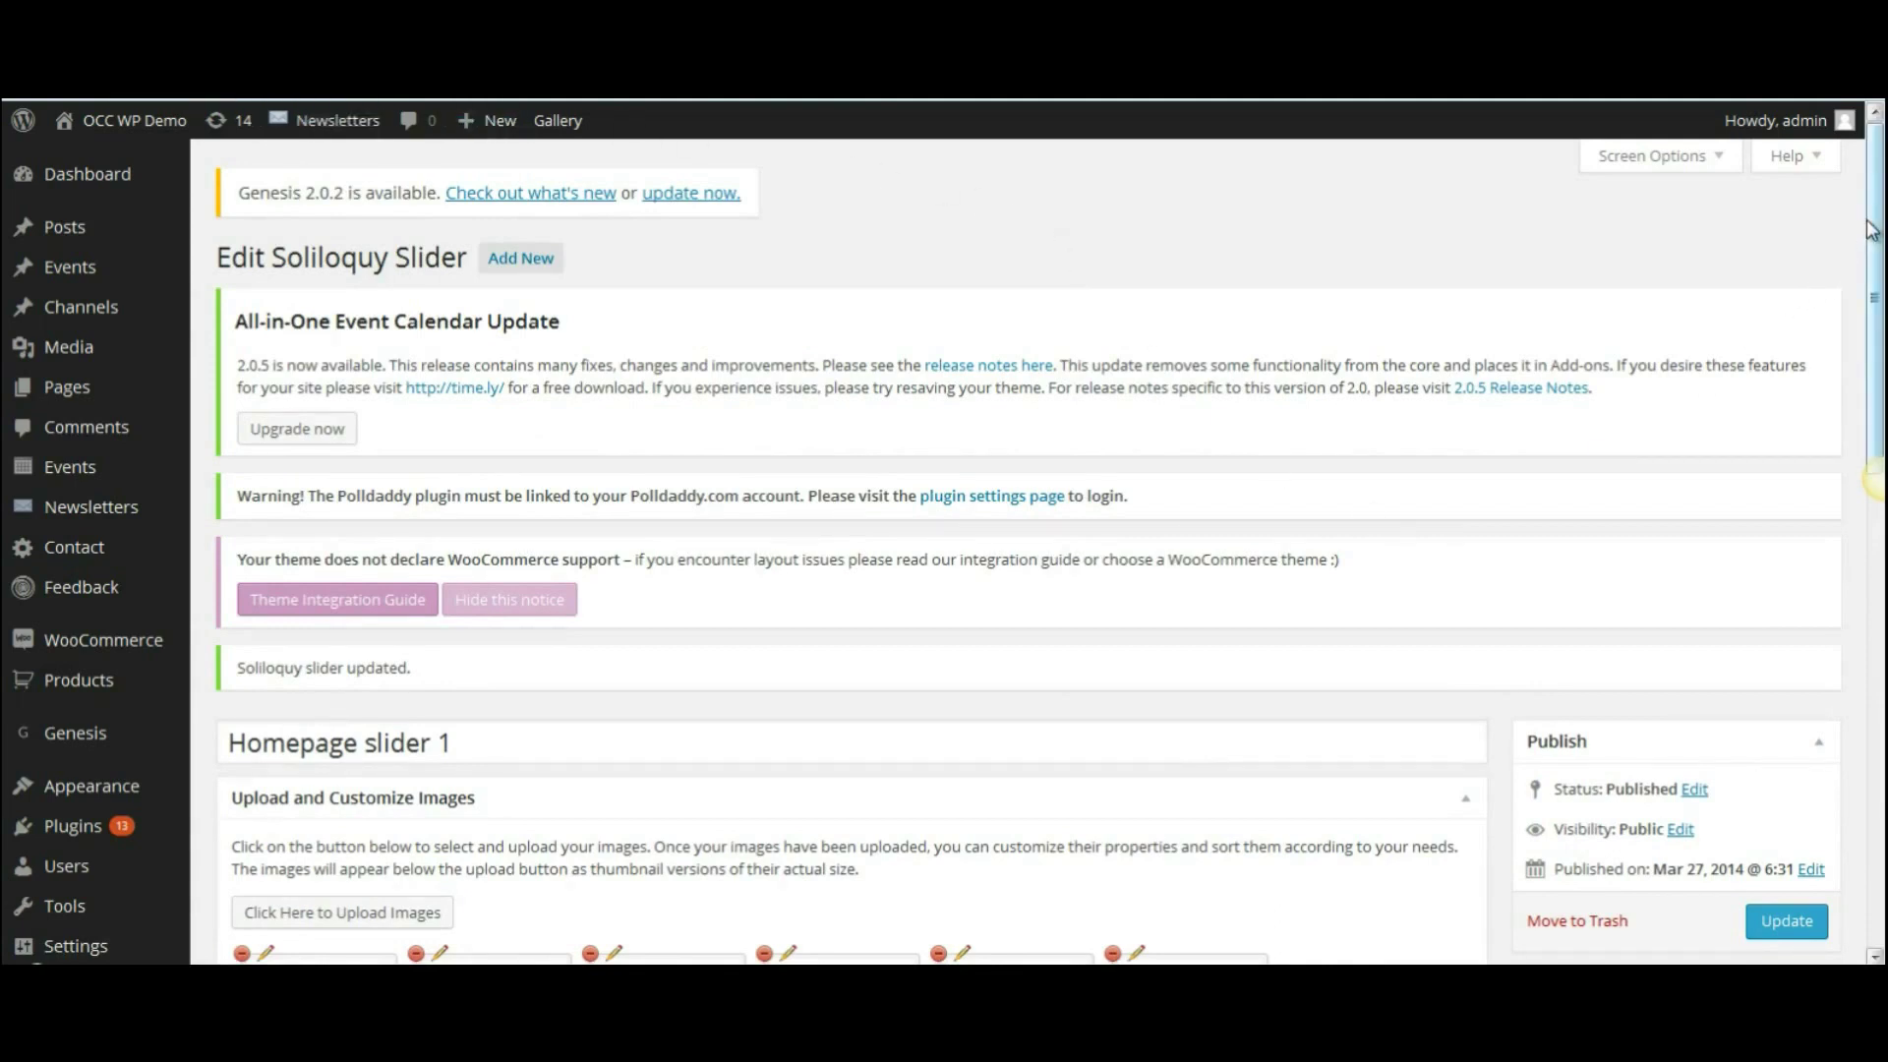
drag(1871, 230, 1748, 177)
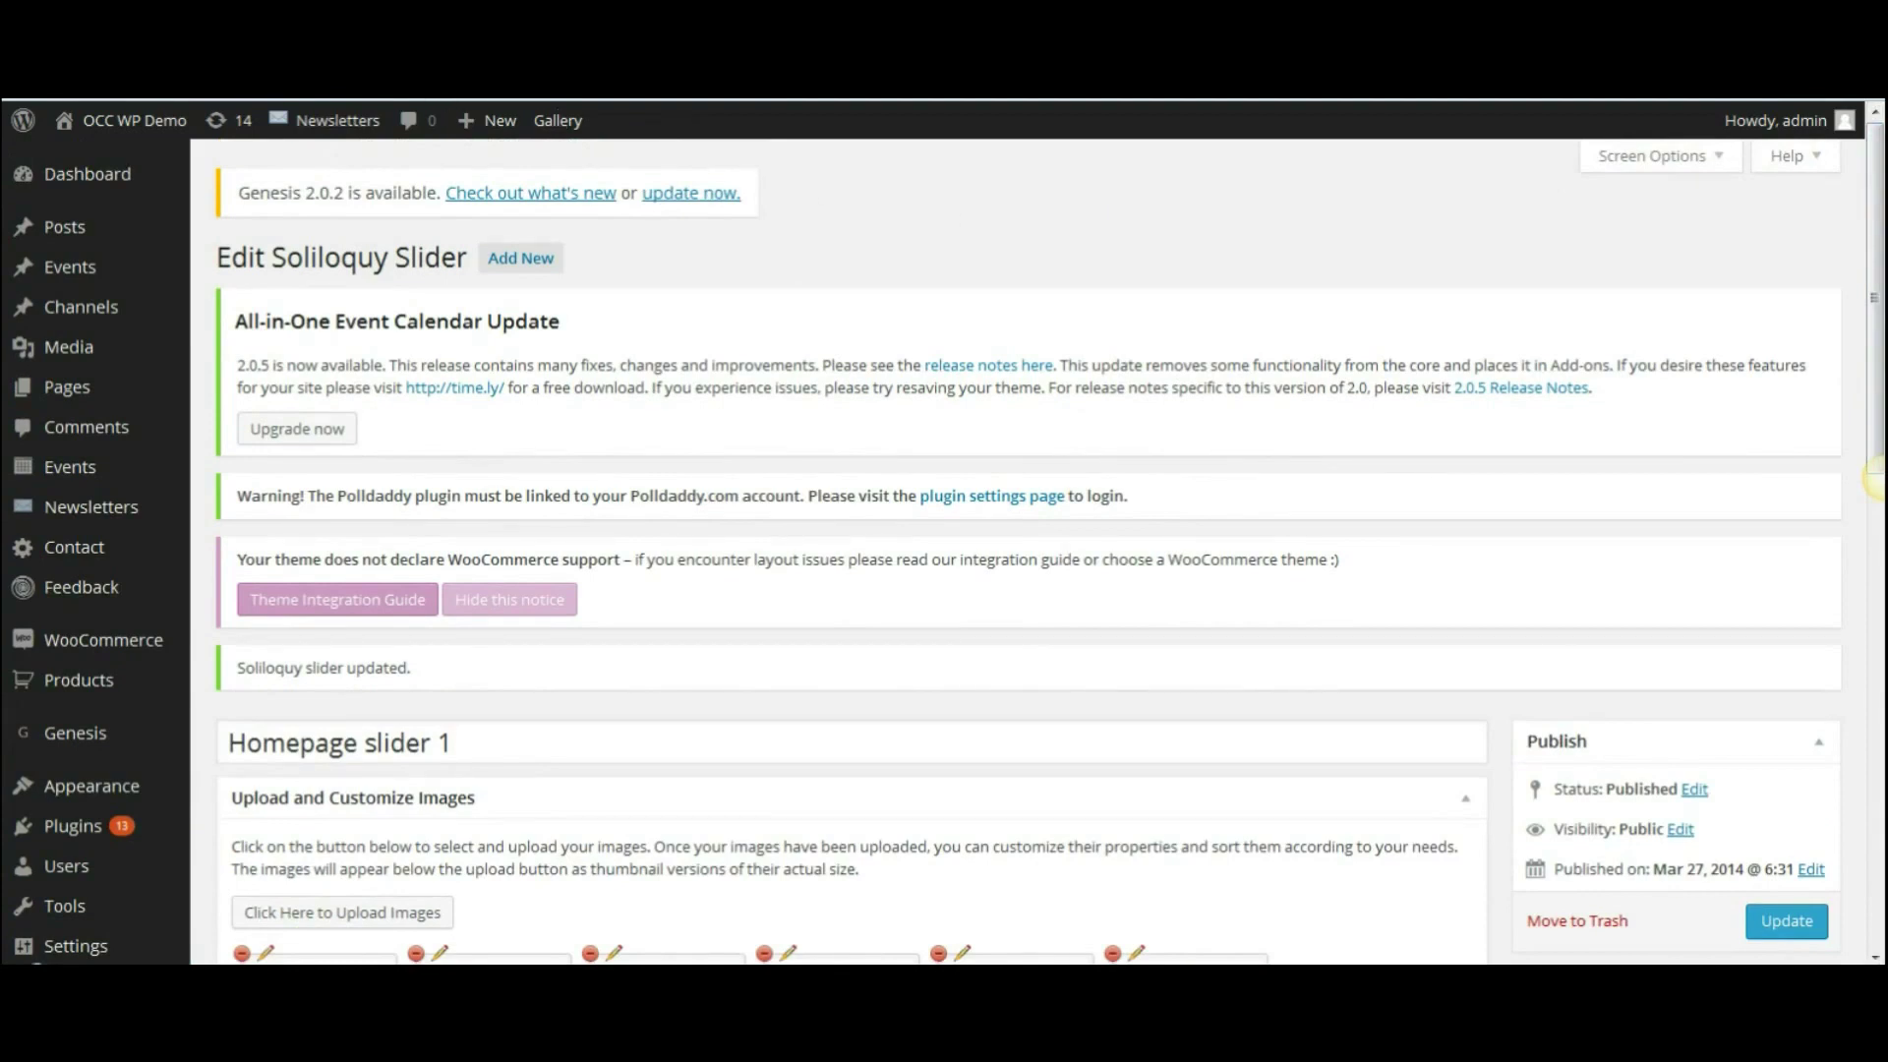
key(ctrl+t)
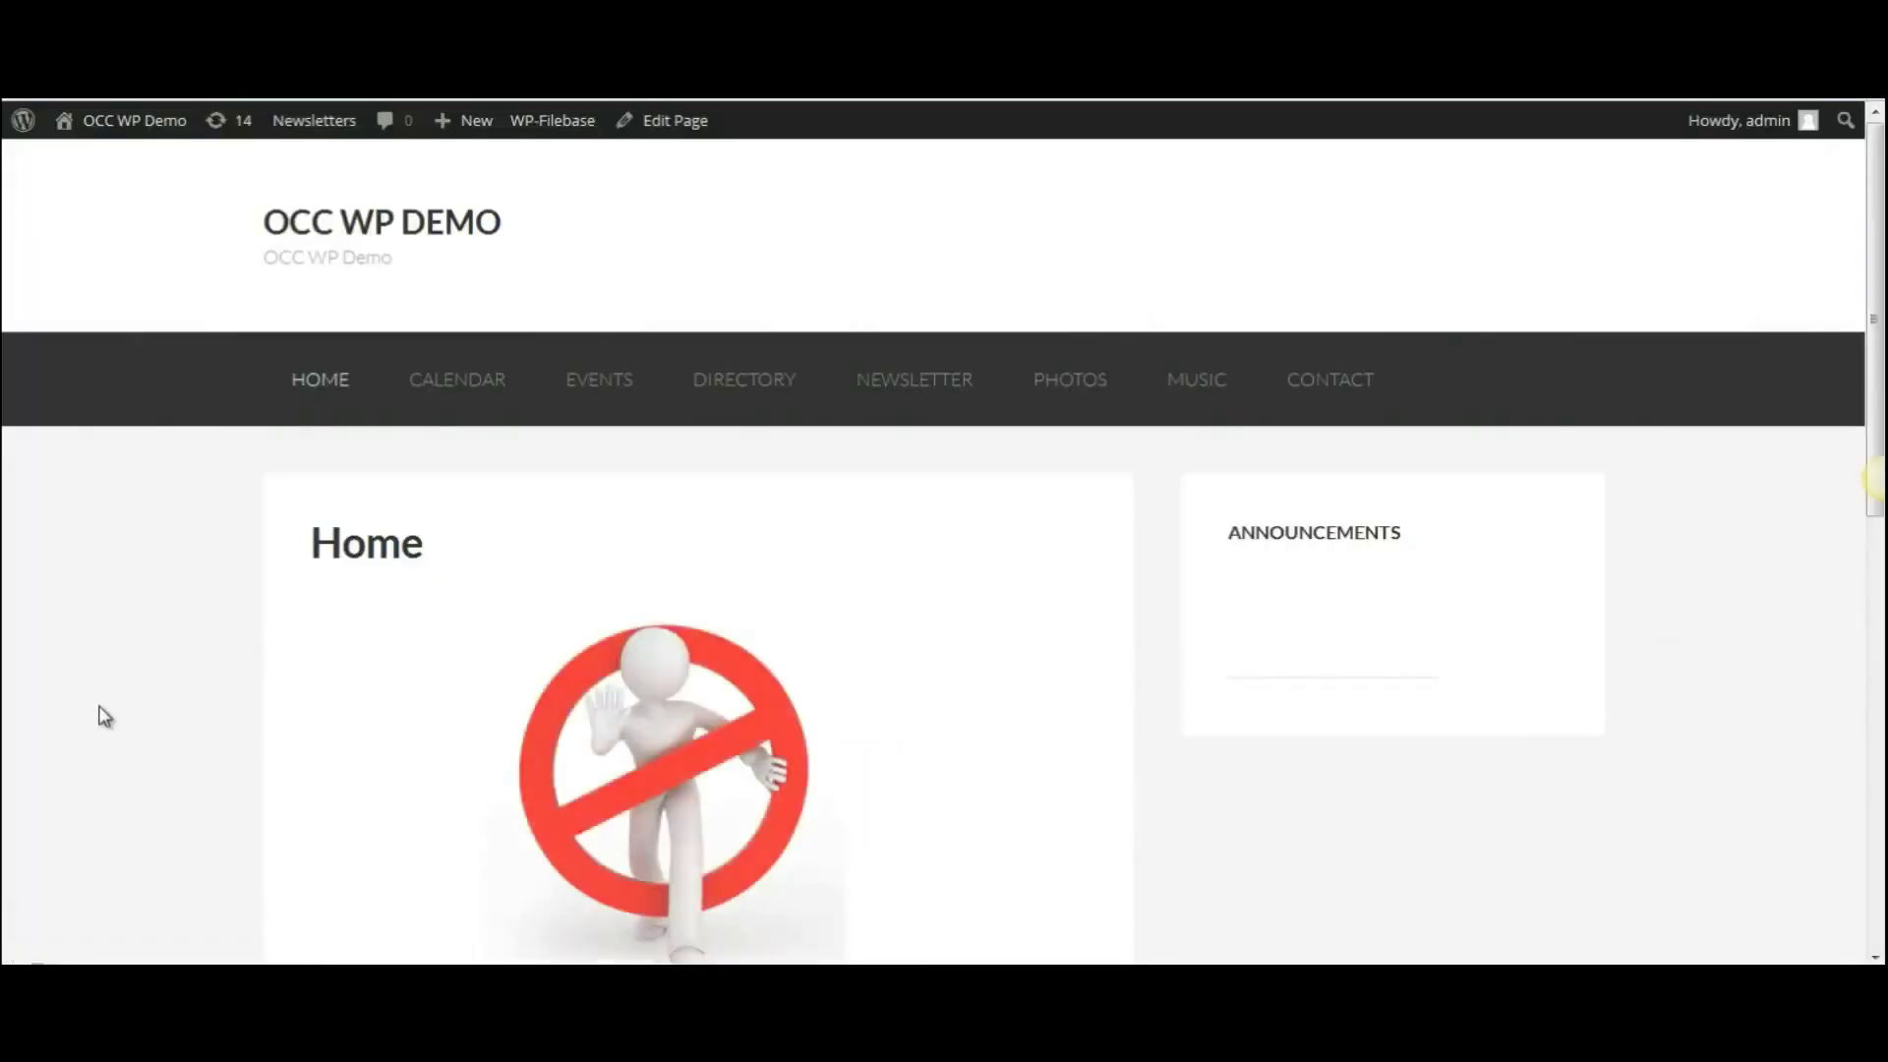
scroll(1738, 634, down, 3)
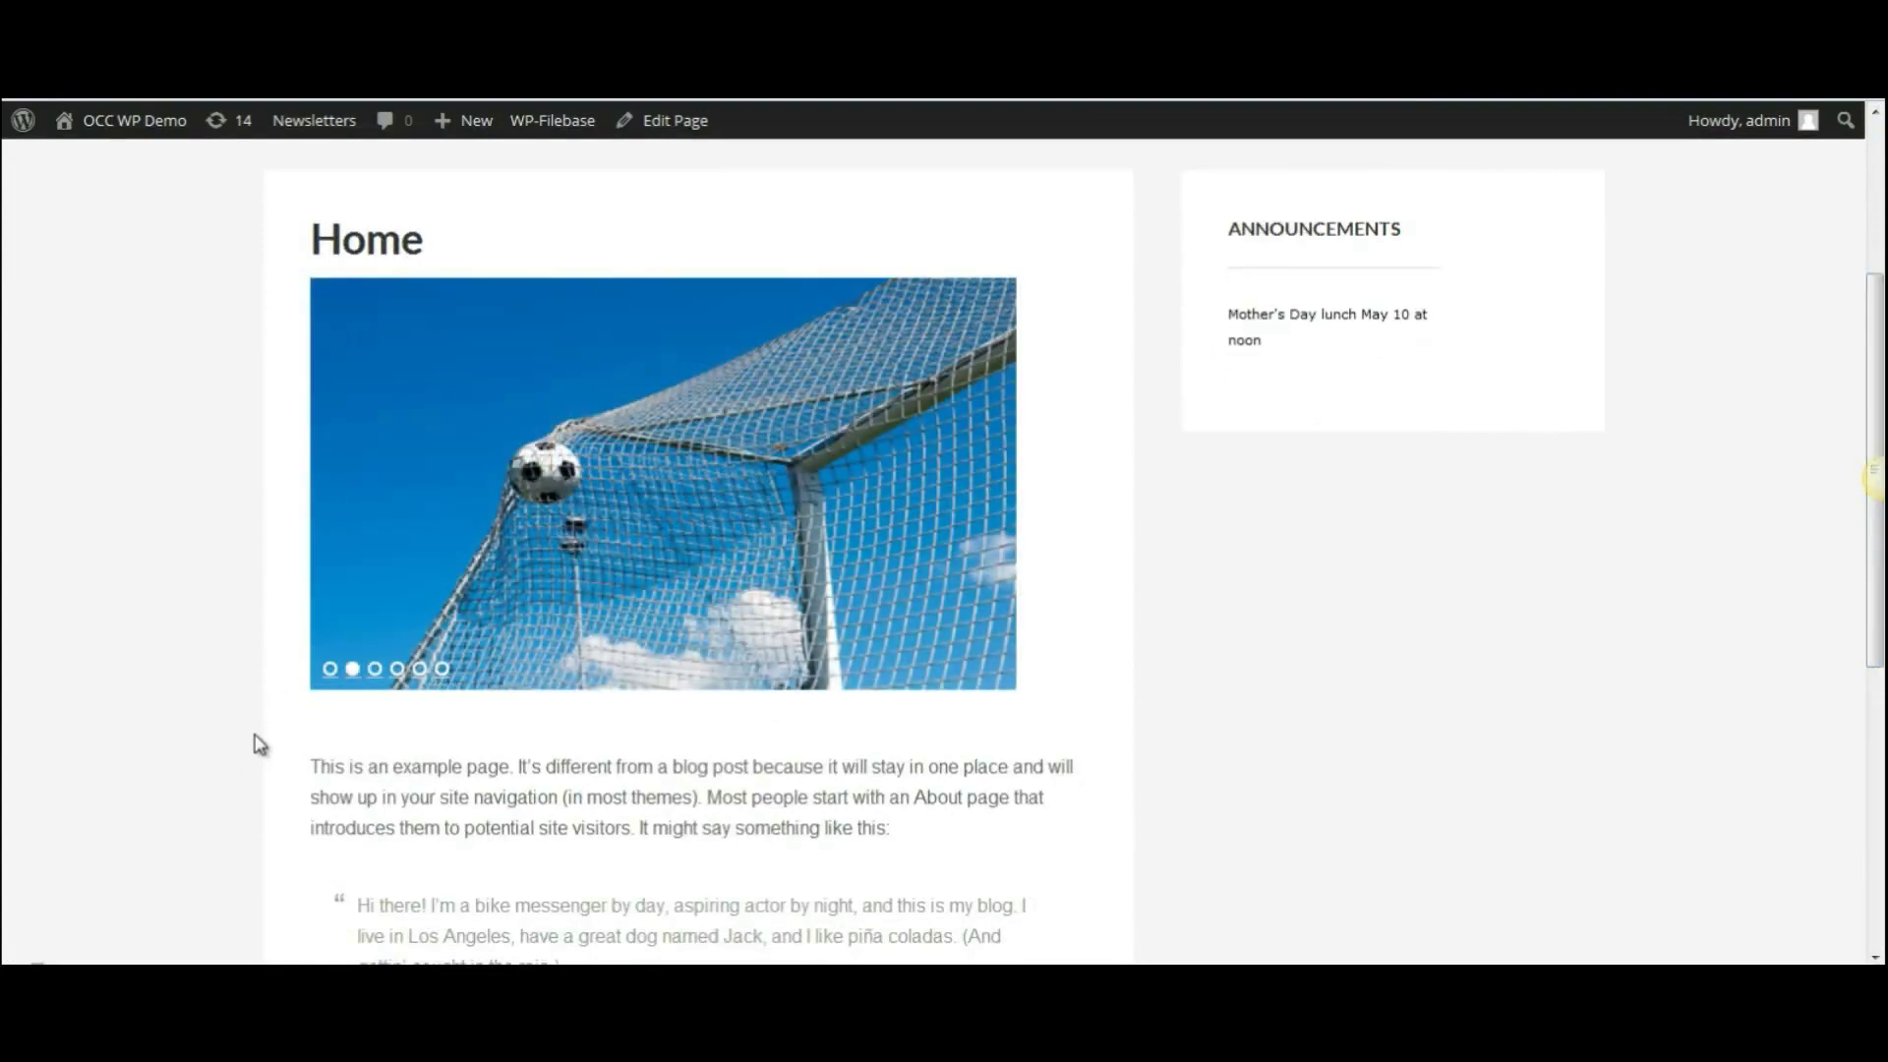
click(997, 488)
click(998, 488)
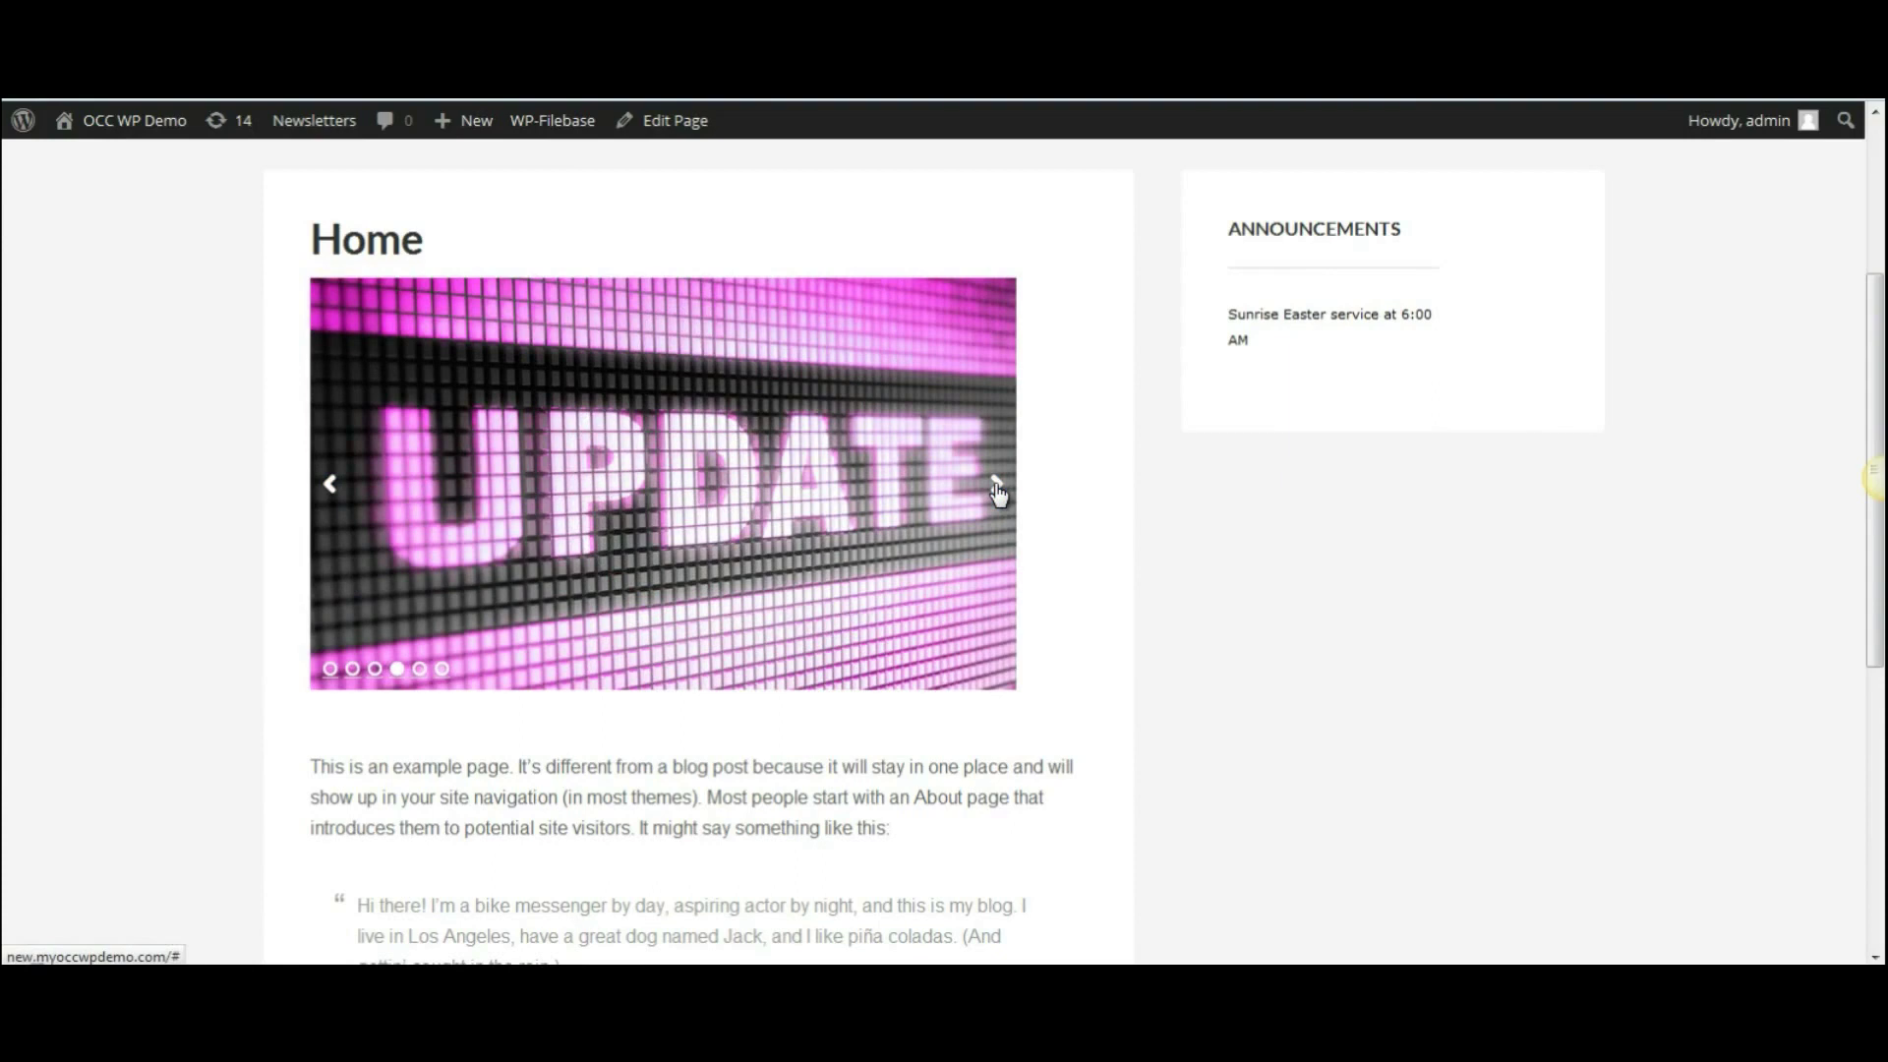
click(997, 488)
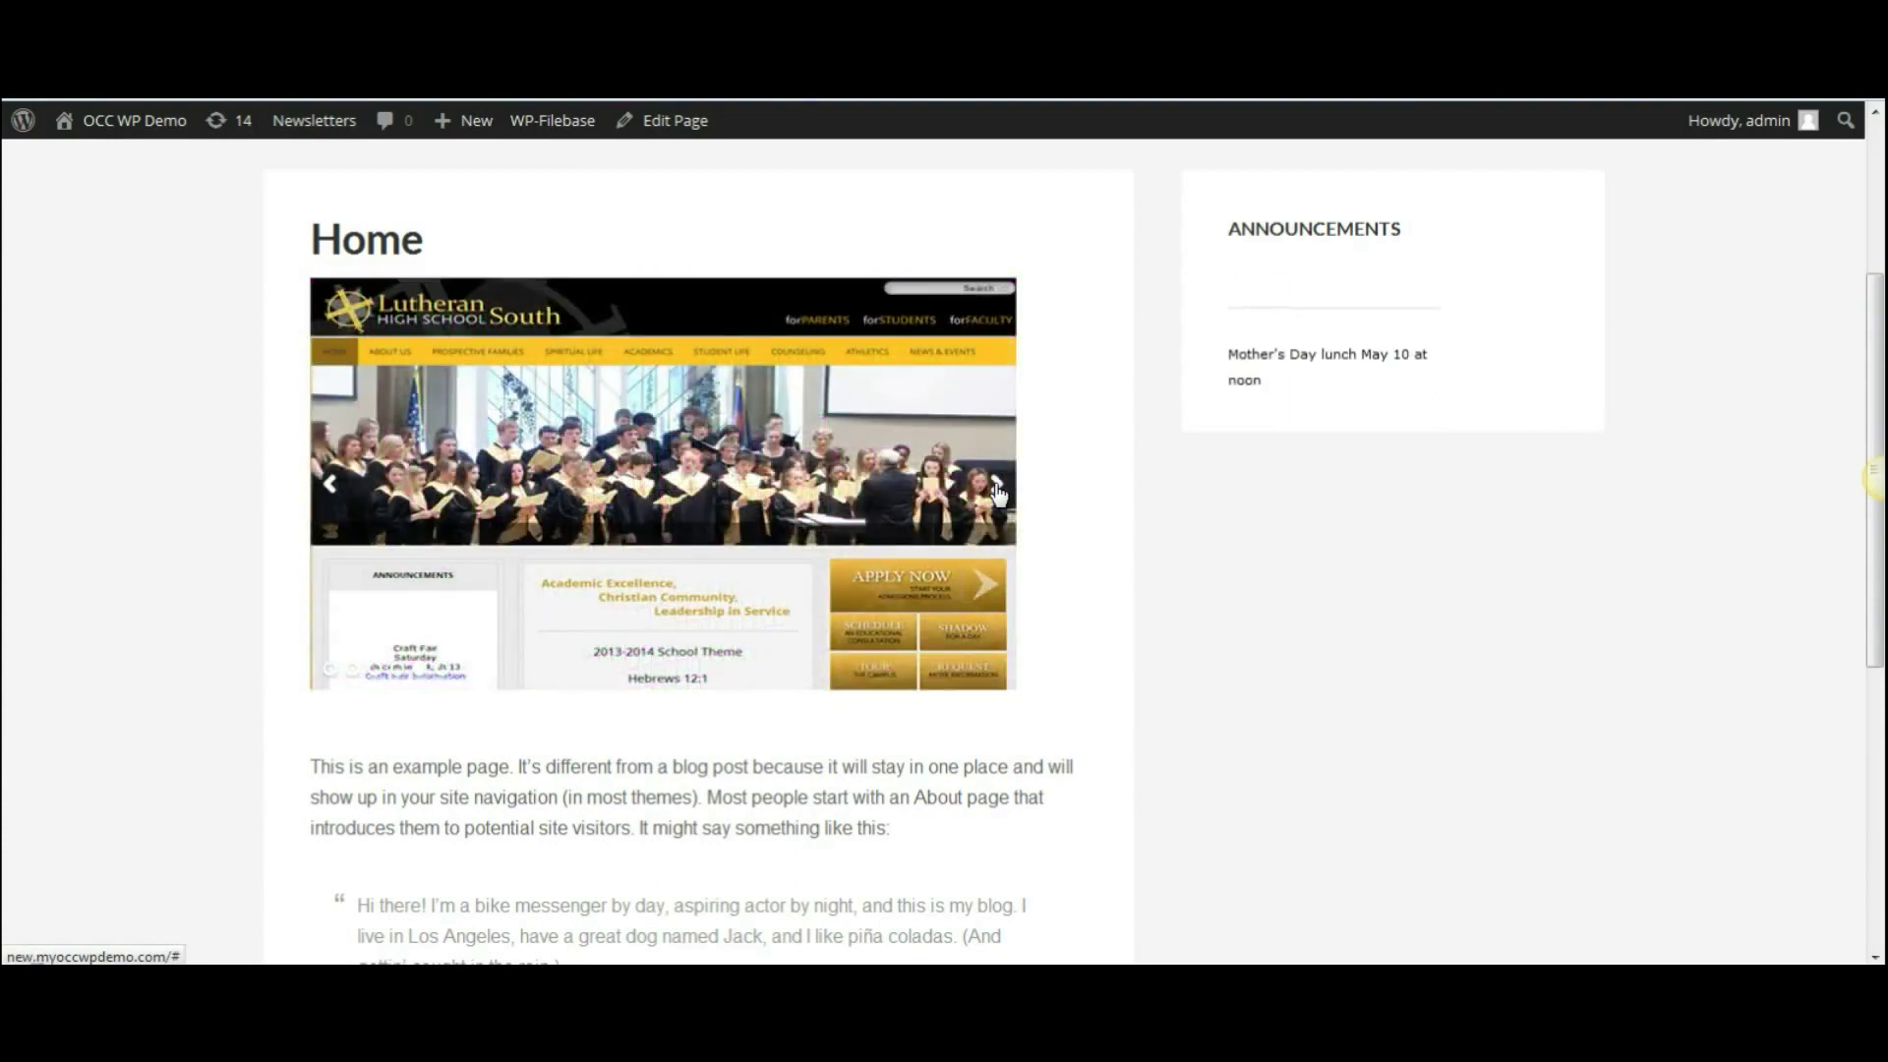
click(997, 488)
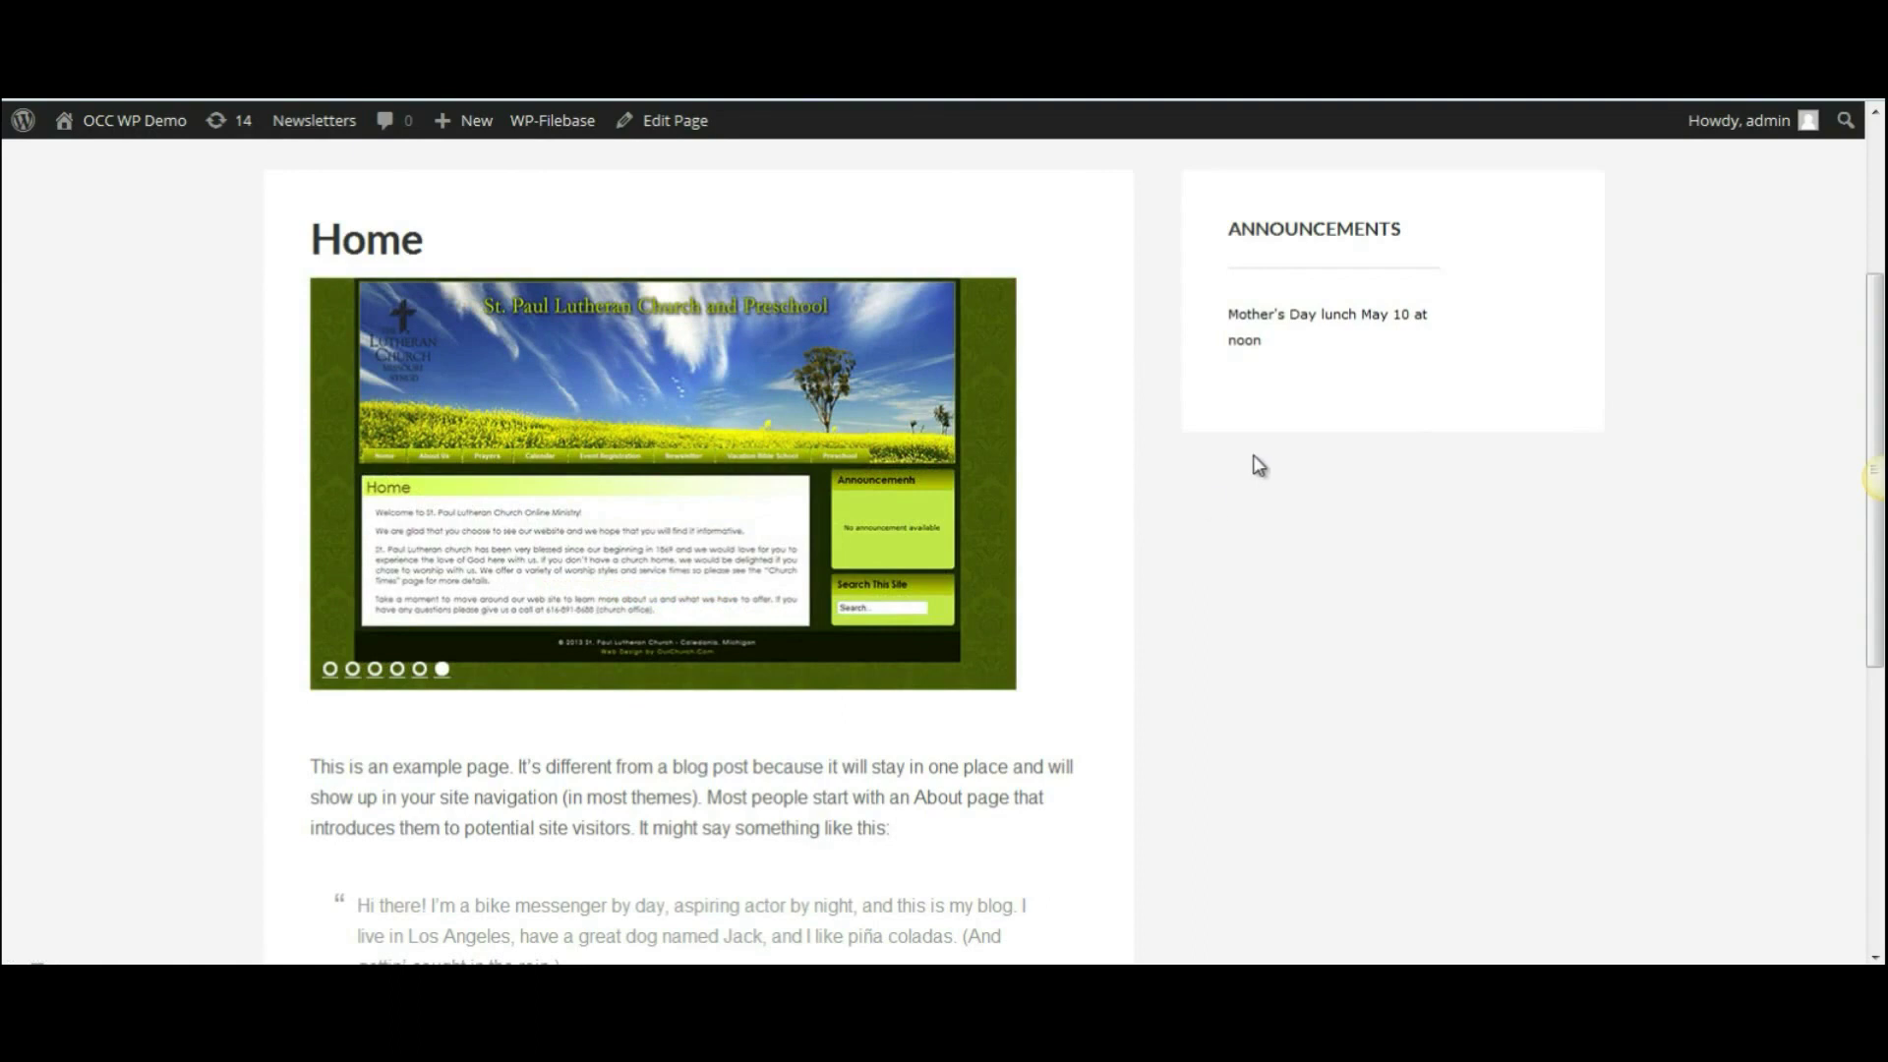
click(666, 96)
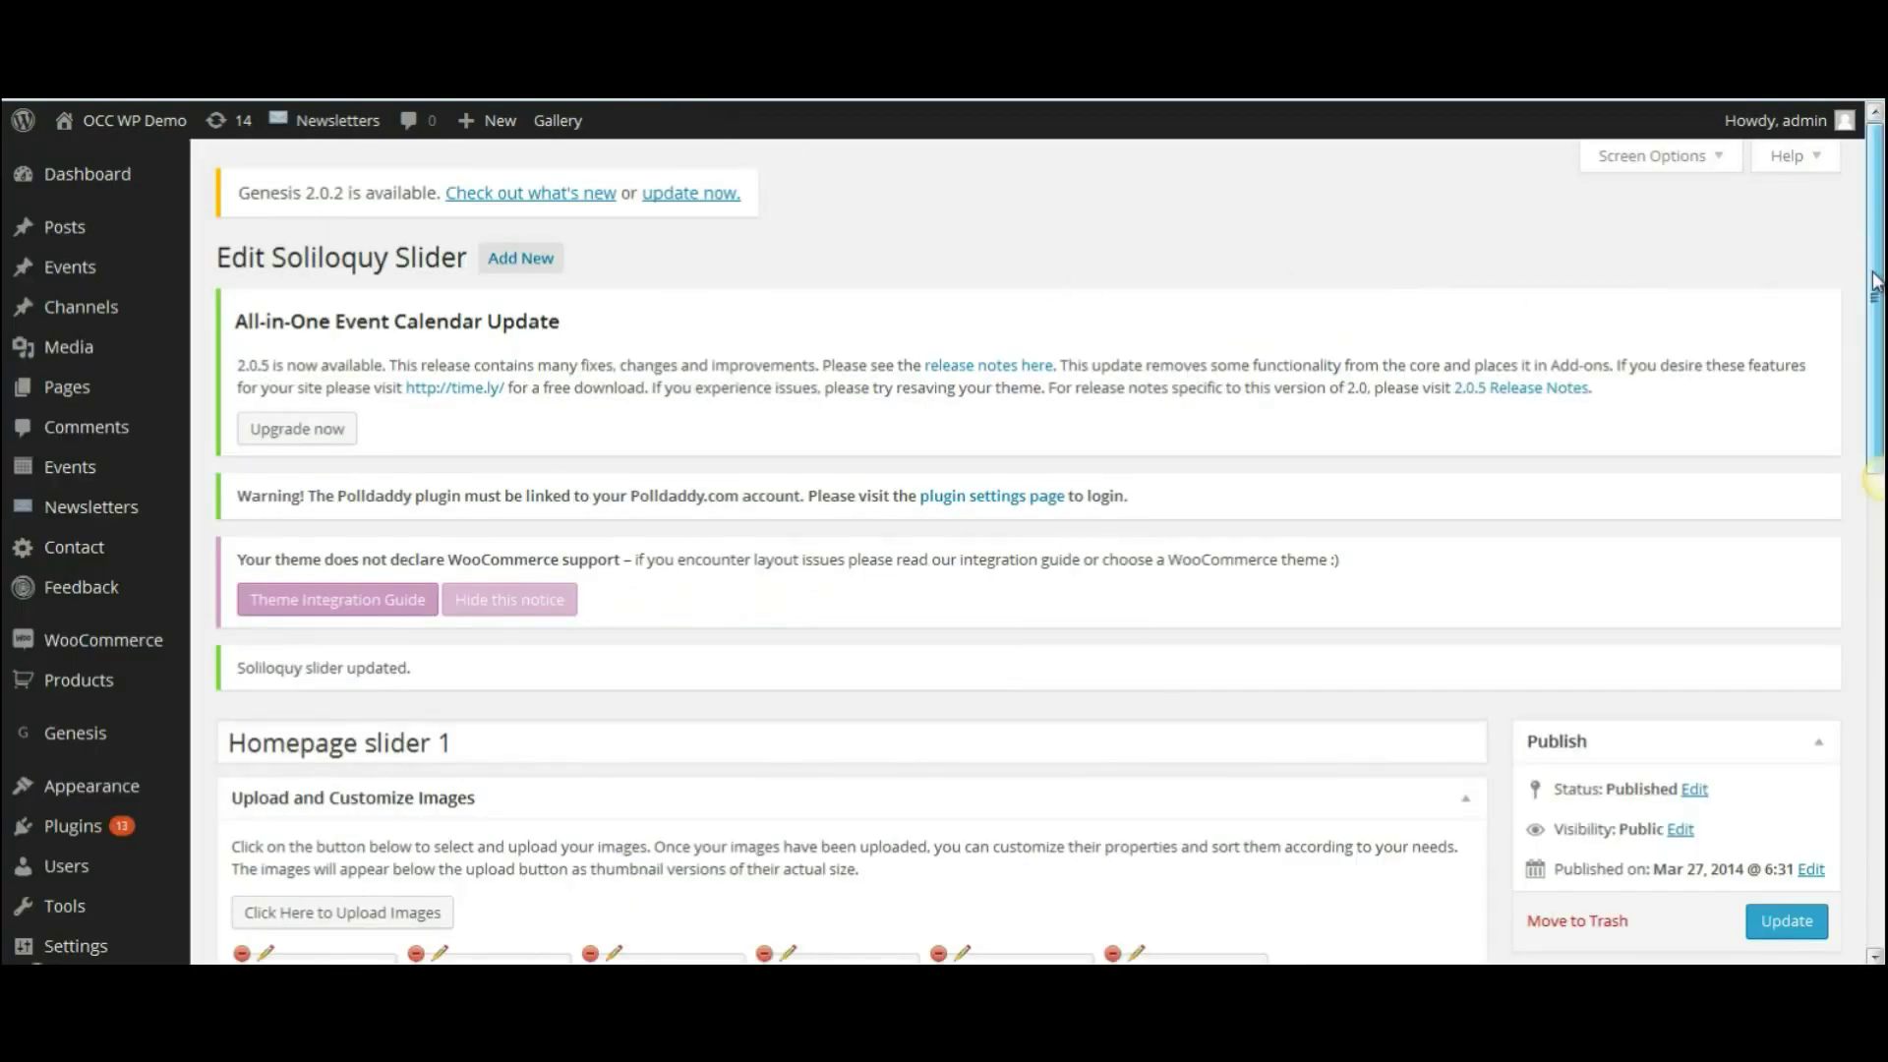
Remove the first thumbnail, the no-entry figure image, and update the slider
drag(1874, 282, 1873, 460)
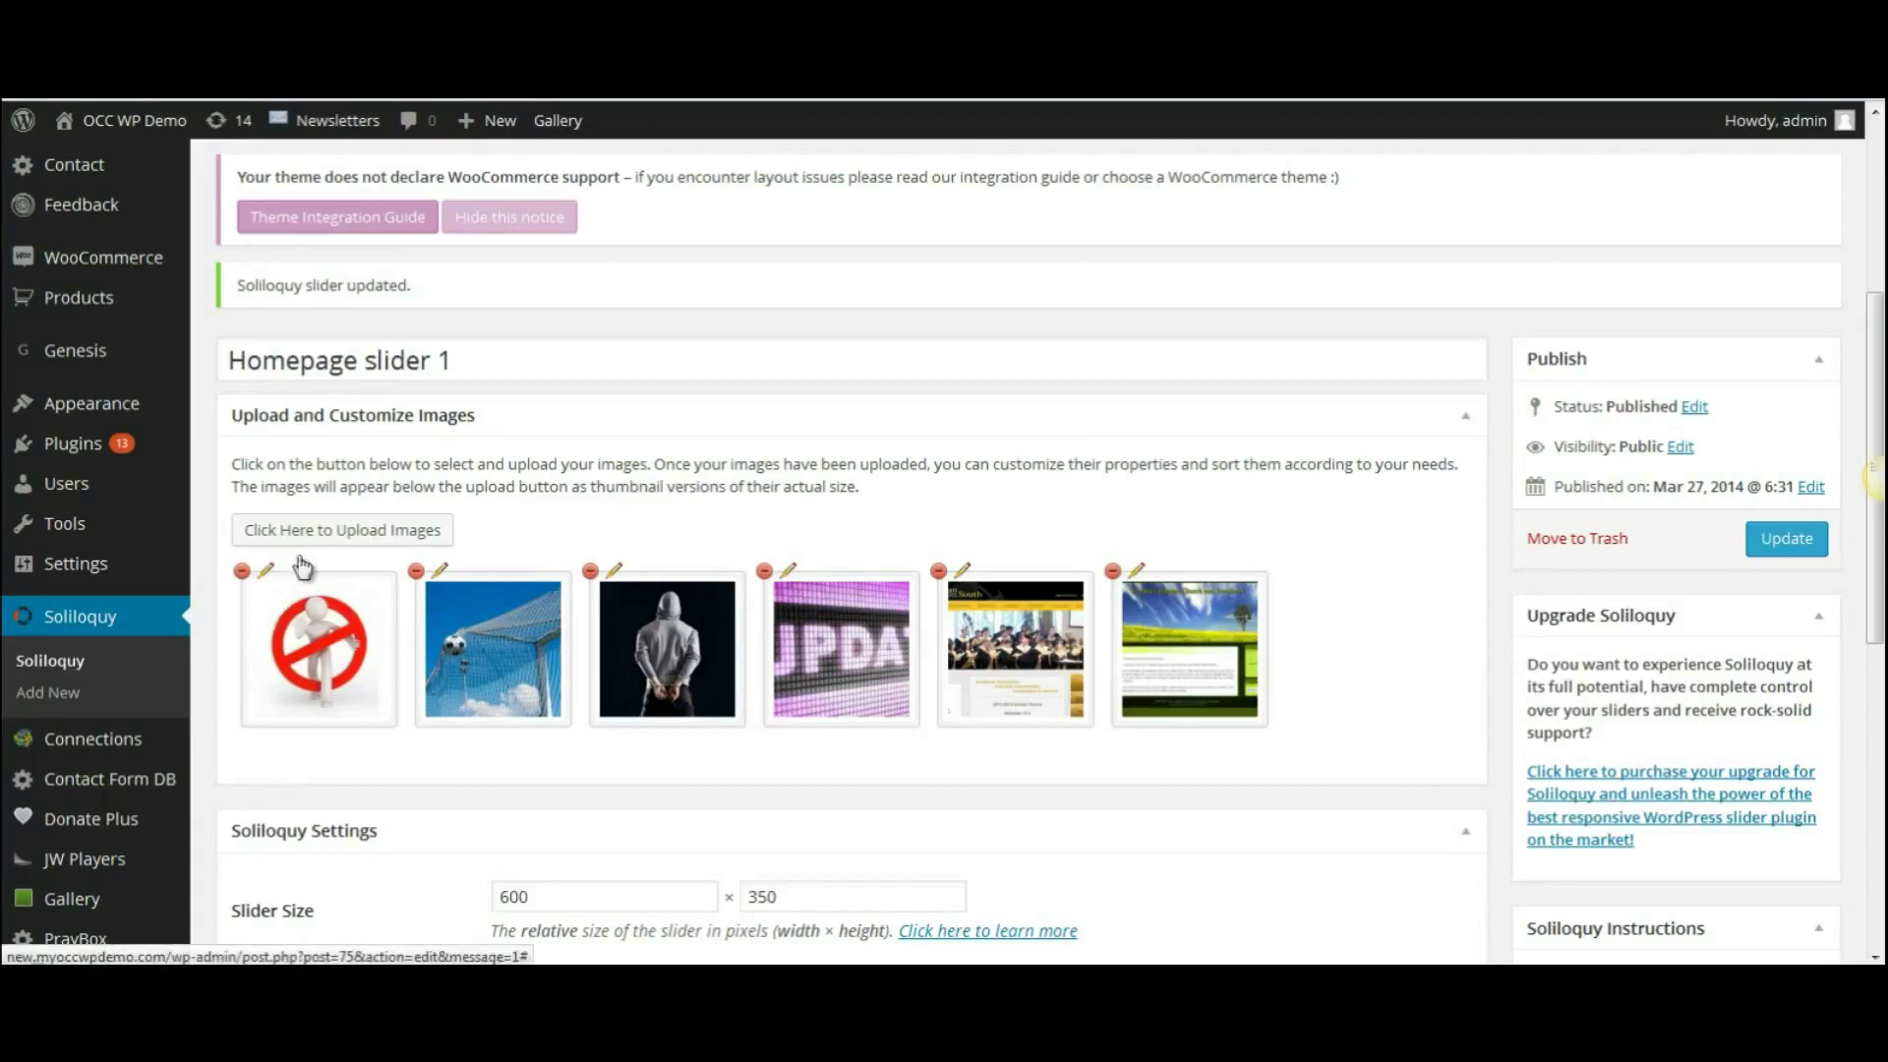
click(242, 571)
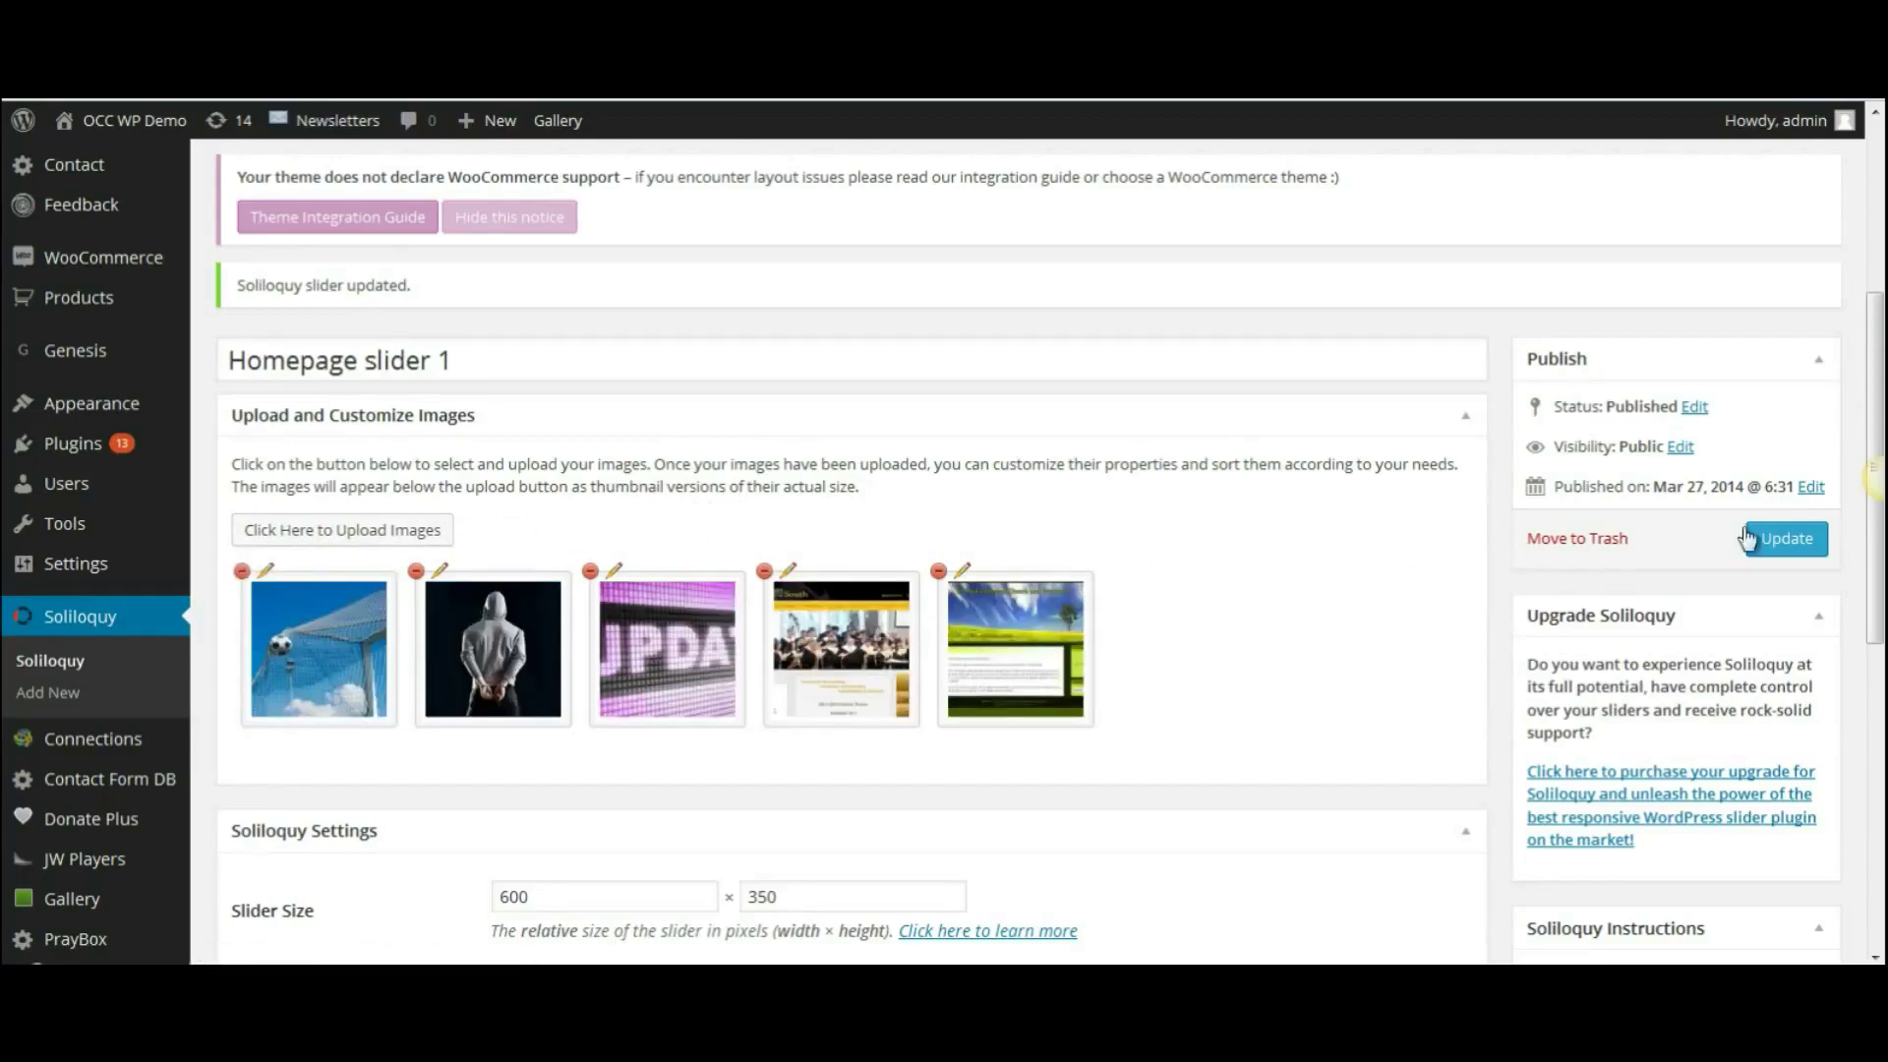
click(1778, 551)
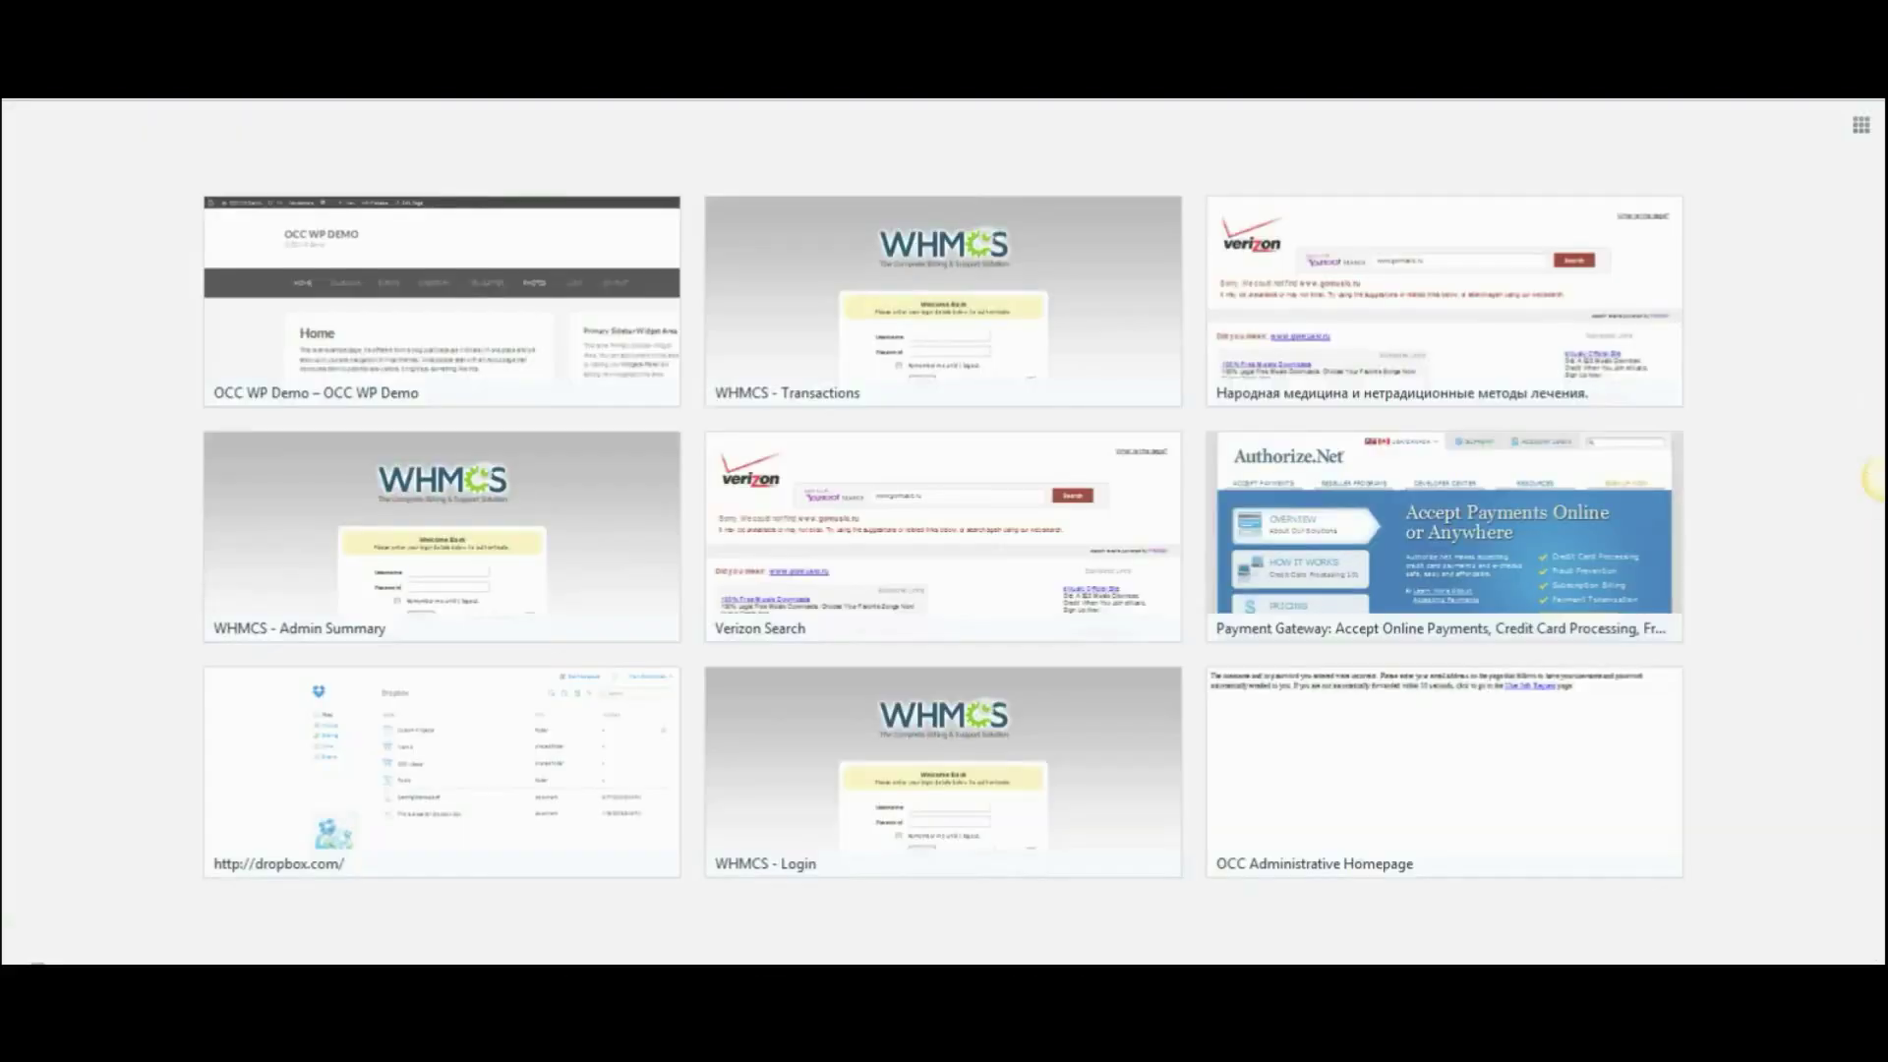
key(Return)
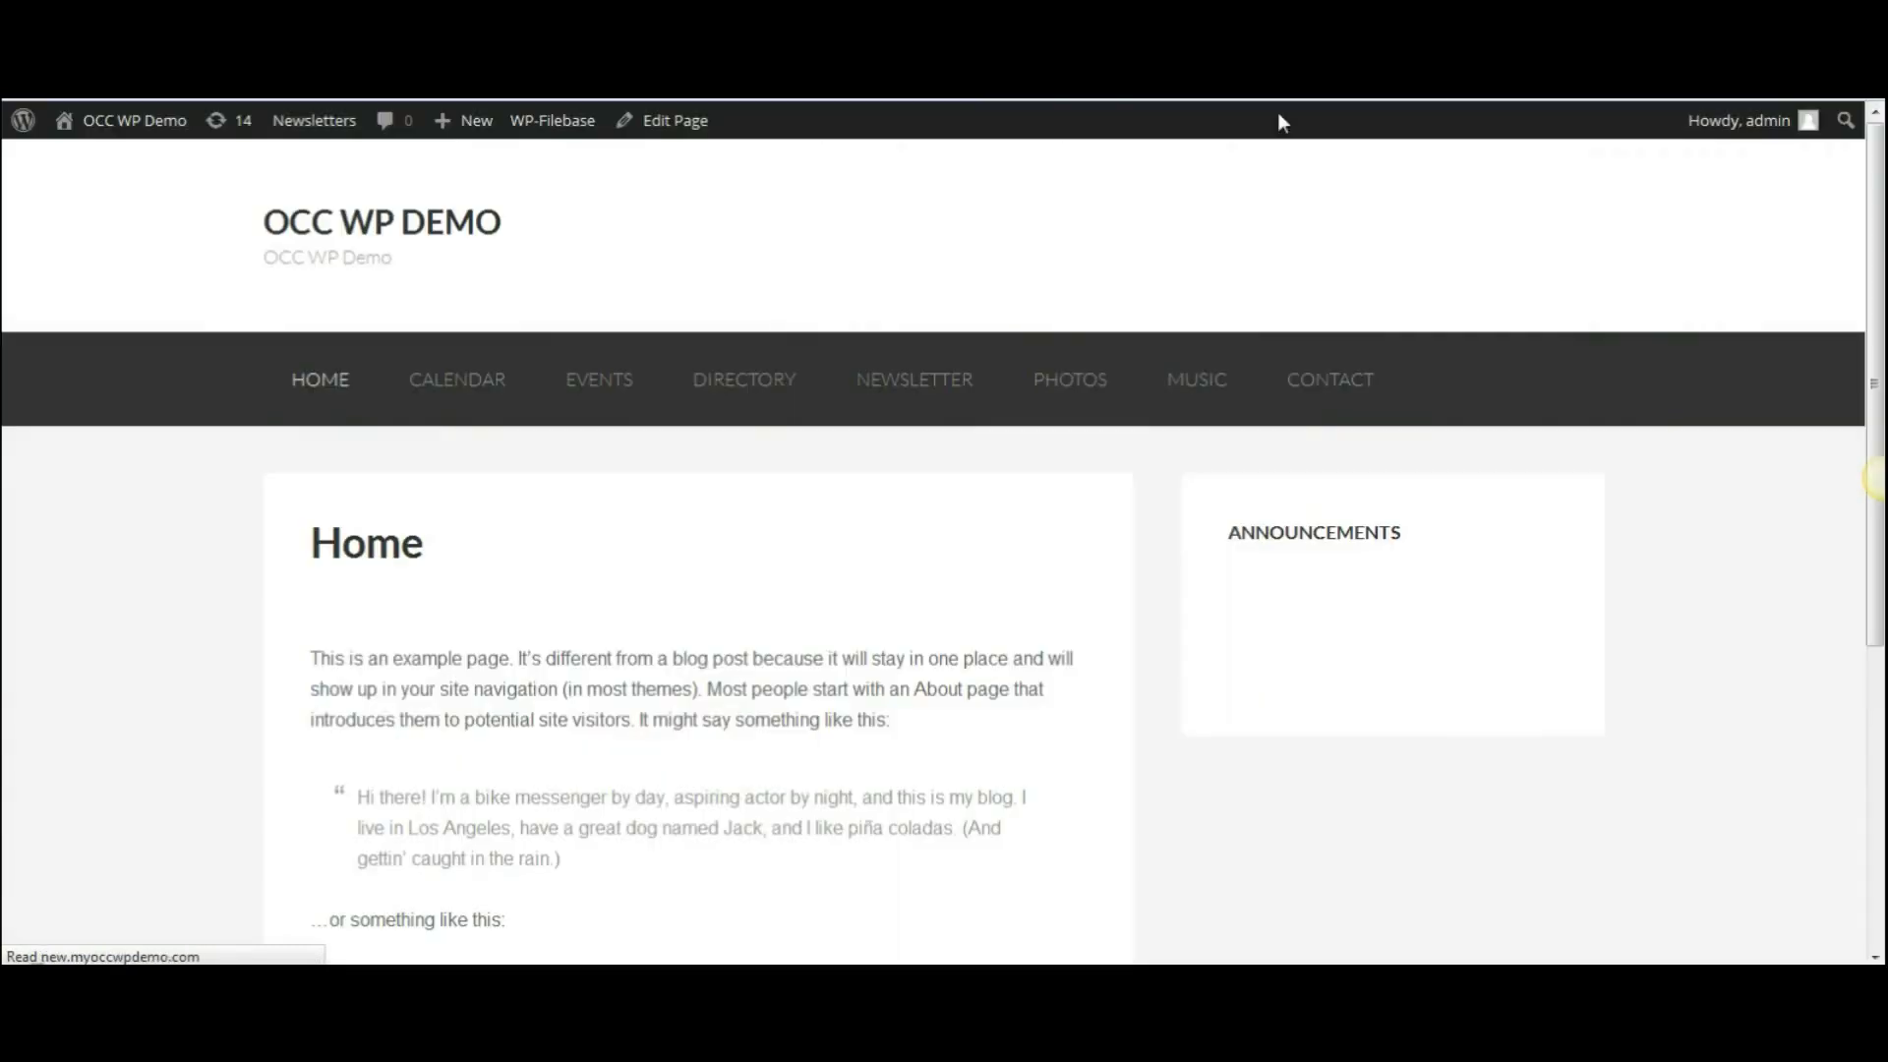
scroll(1374, 493, down, 3)
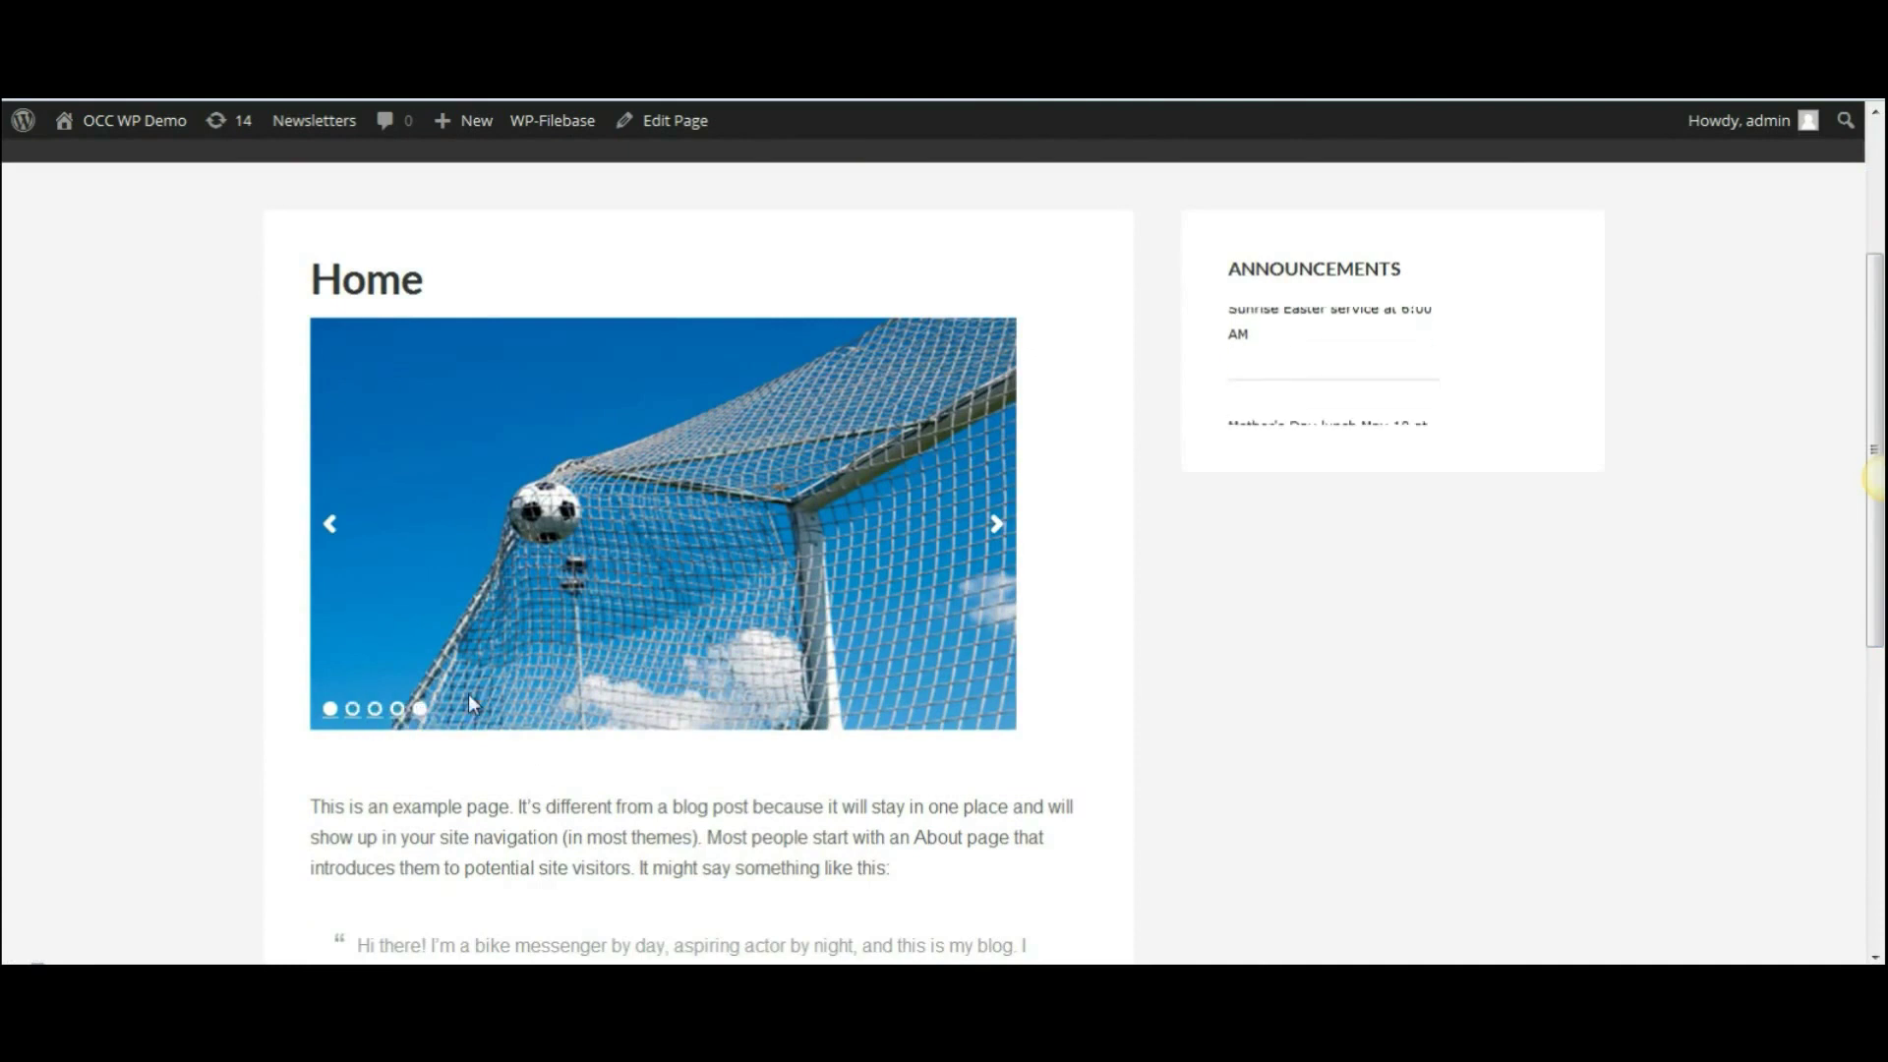
click(996, 527)
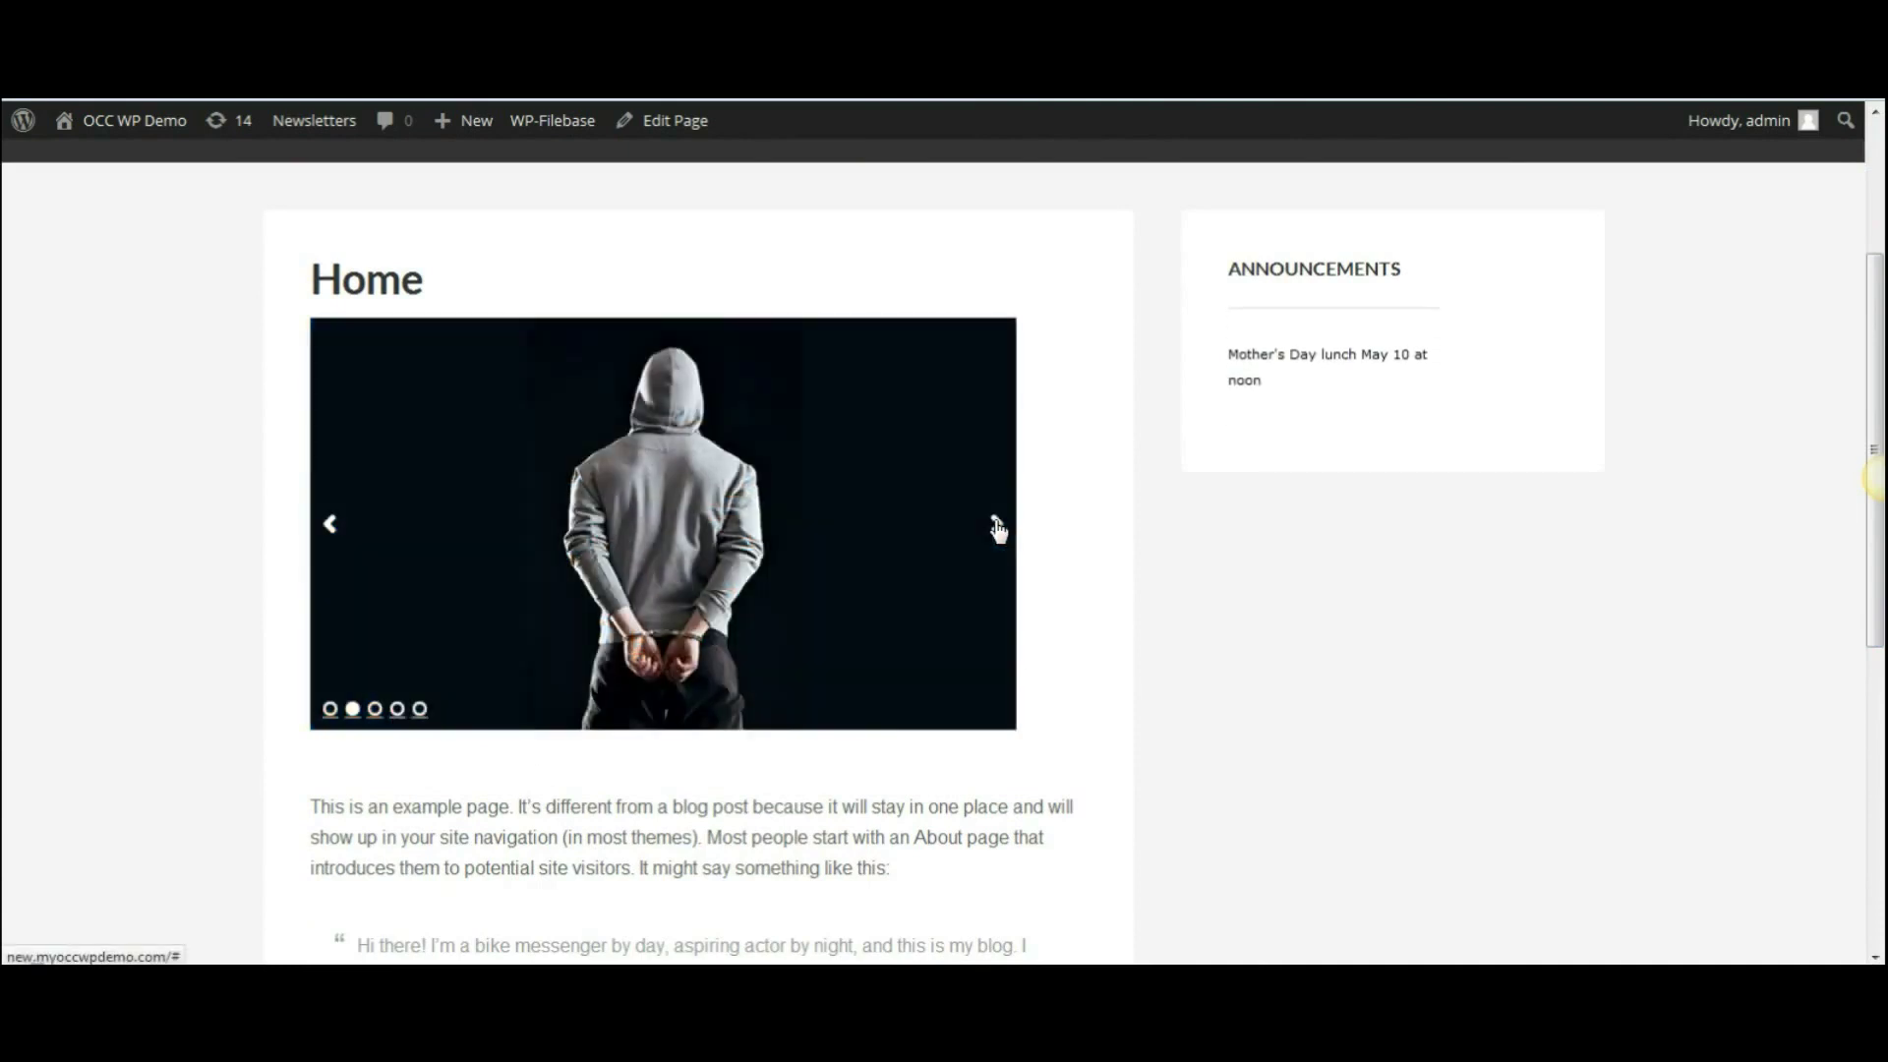
click(996, 527)
click(996, 527)
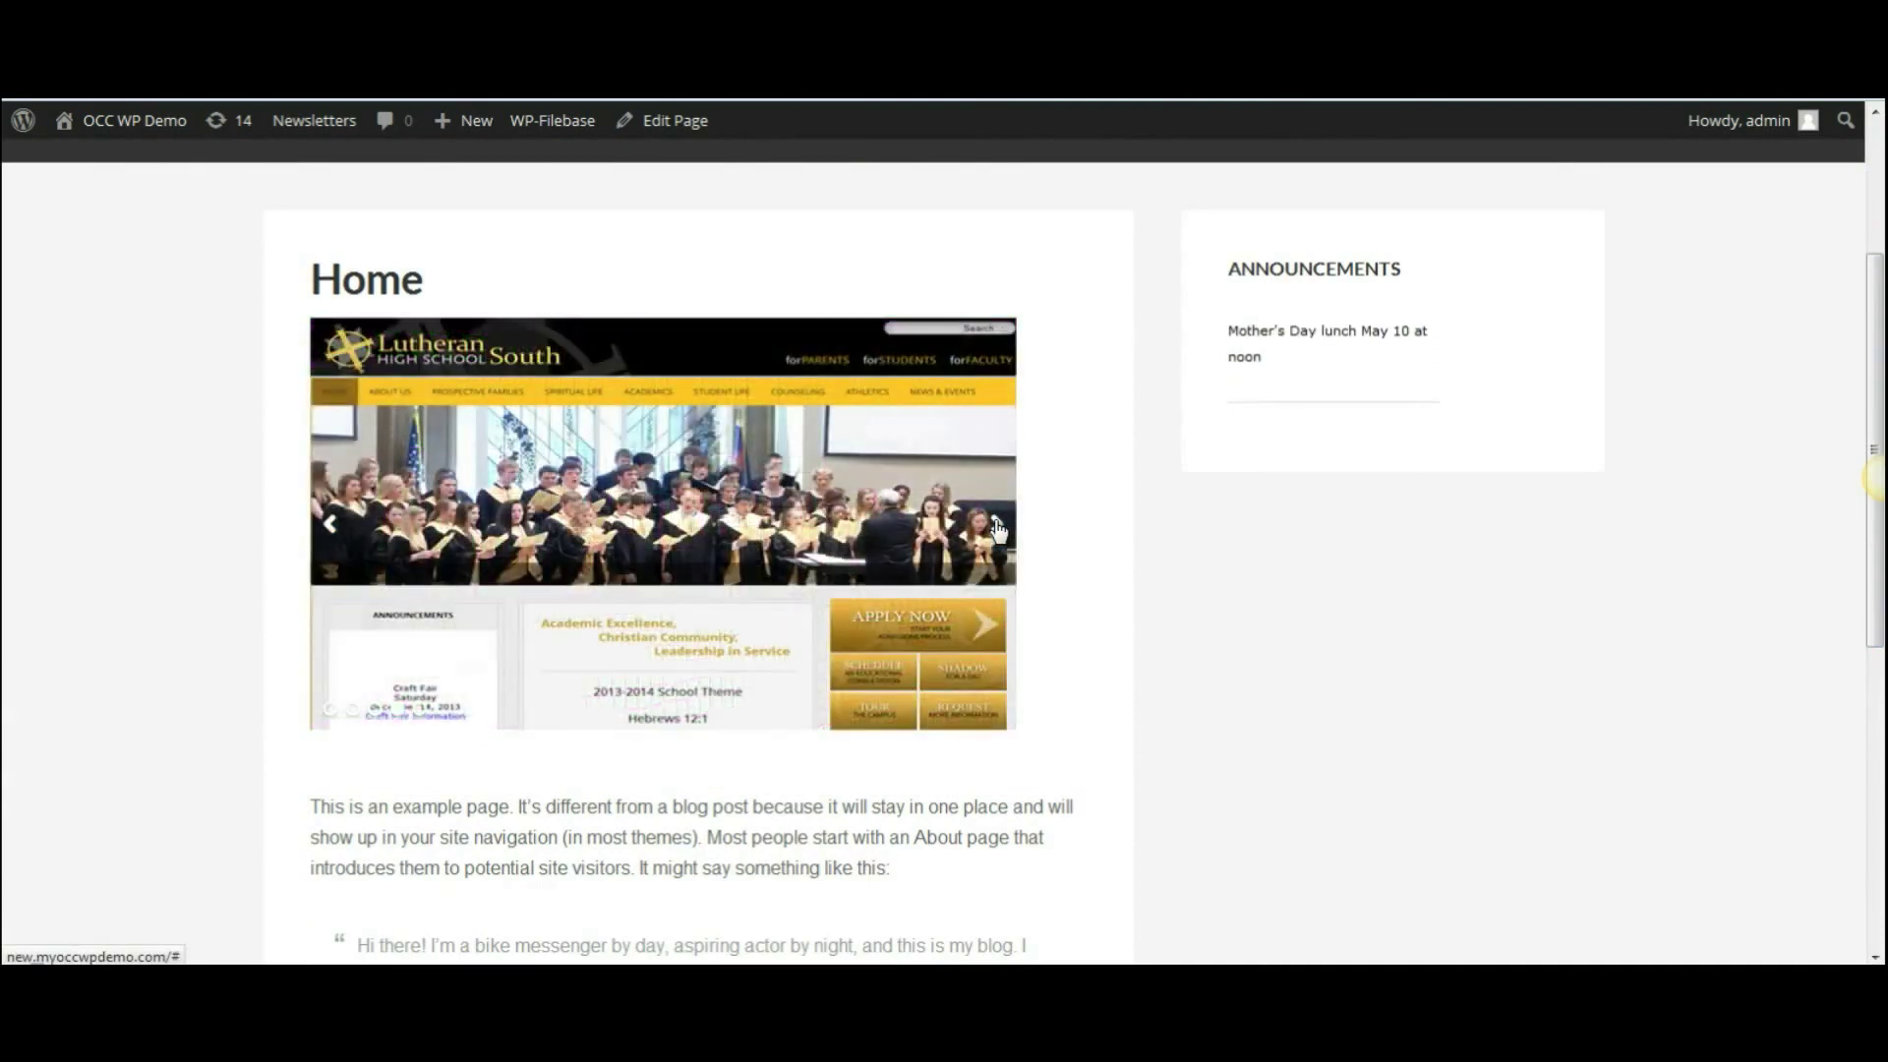
click(996, 527)
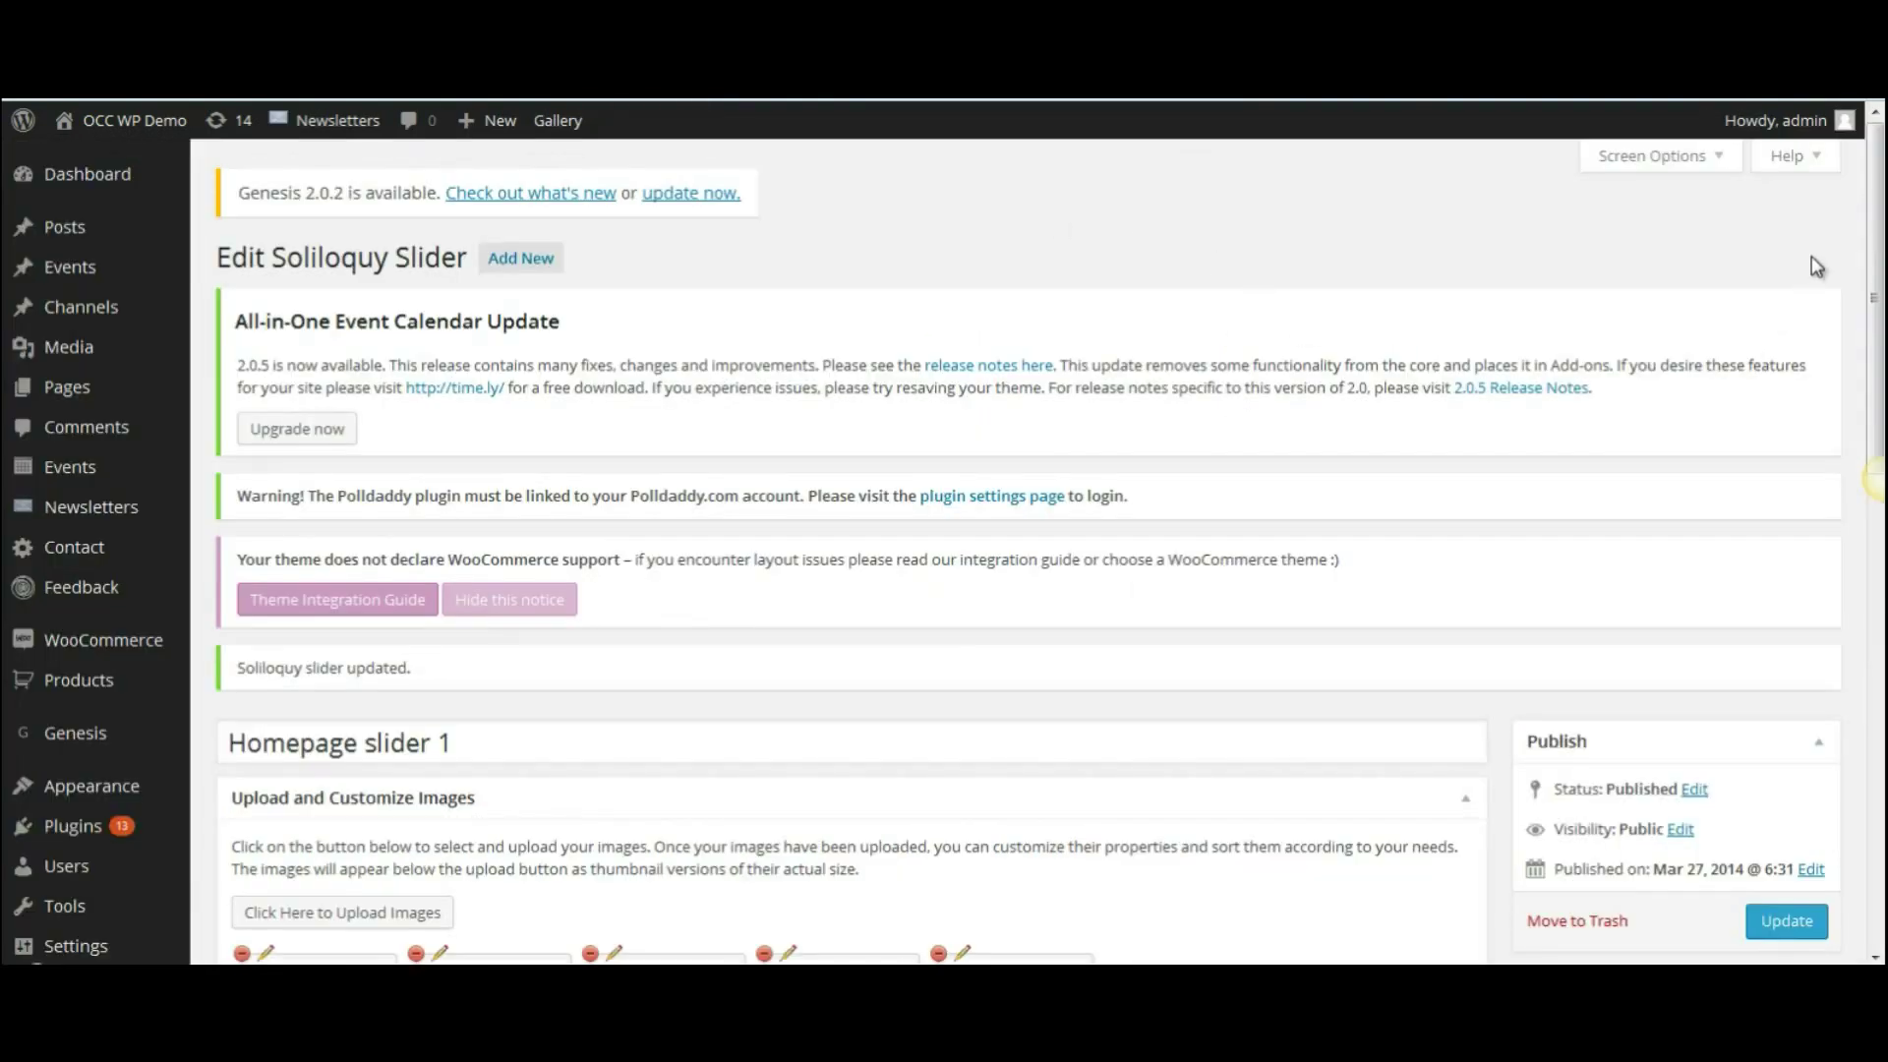
drag(1873, 253, 1869, 362)
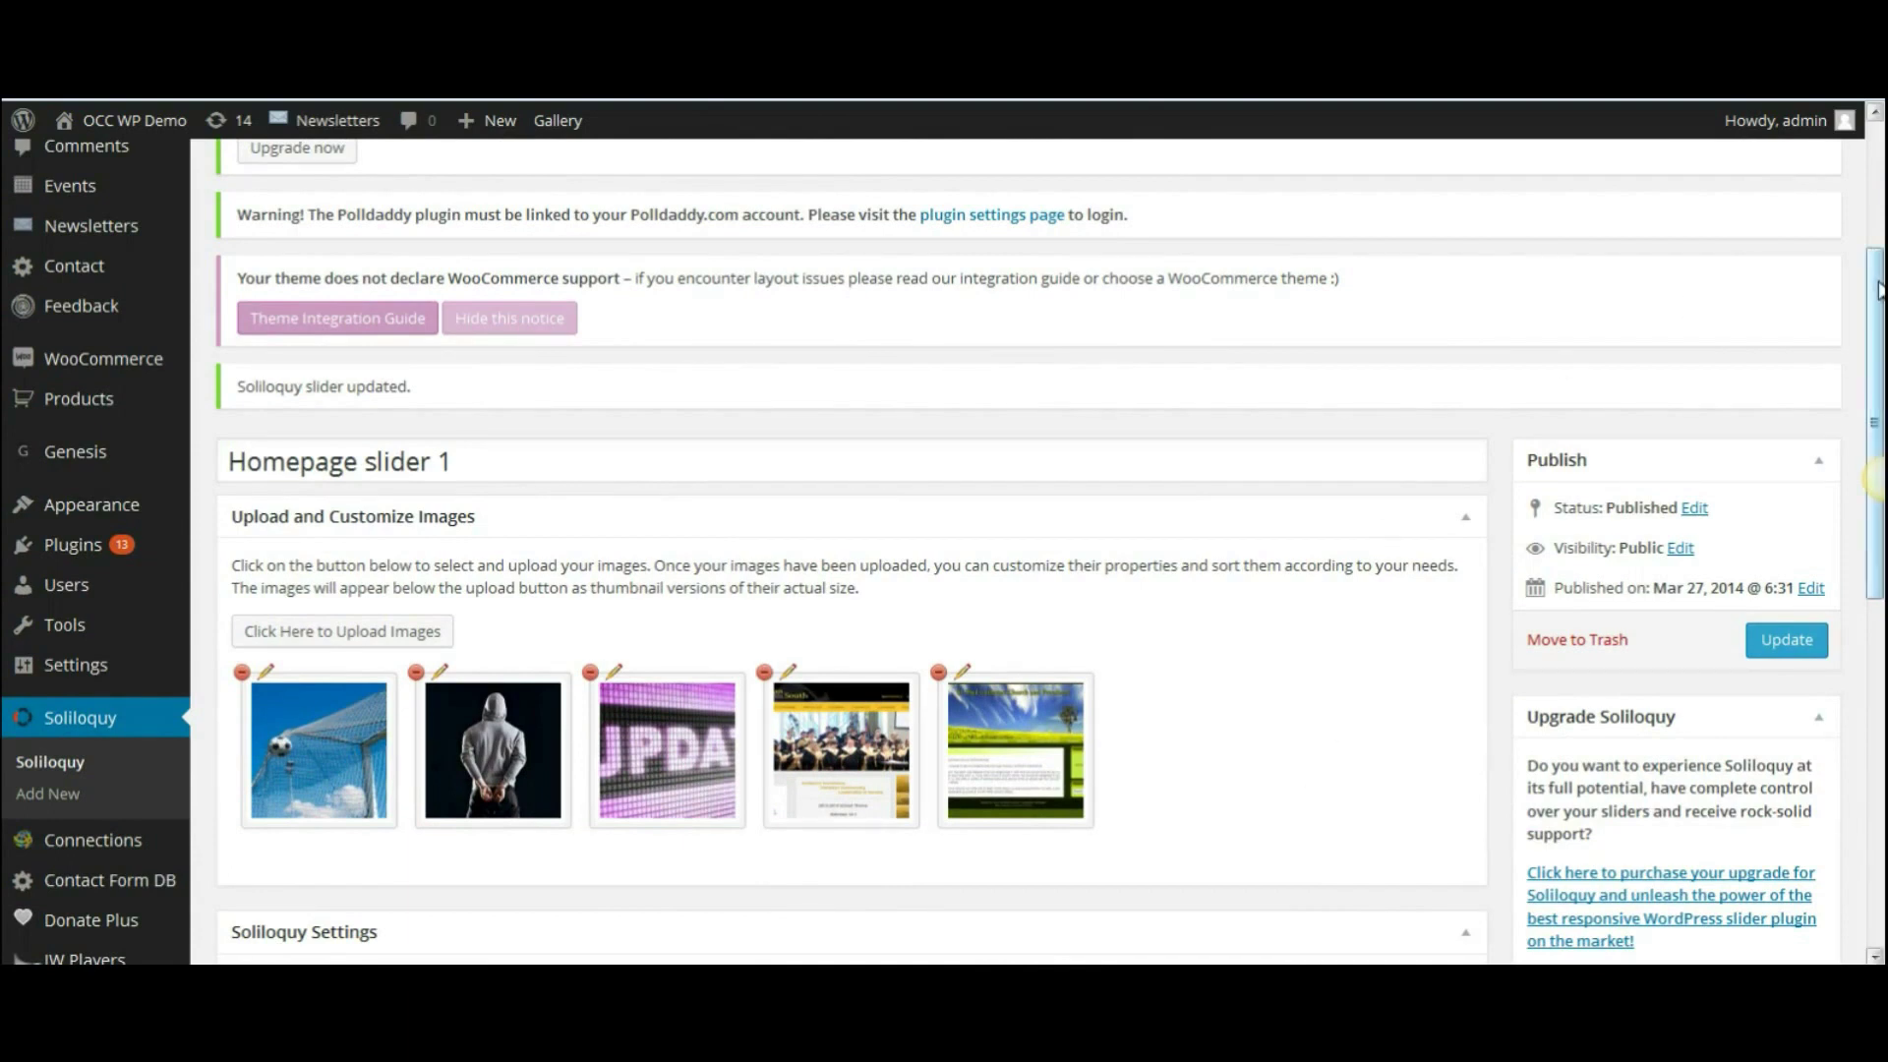
scroll(1426, 511, down, 1)
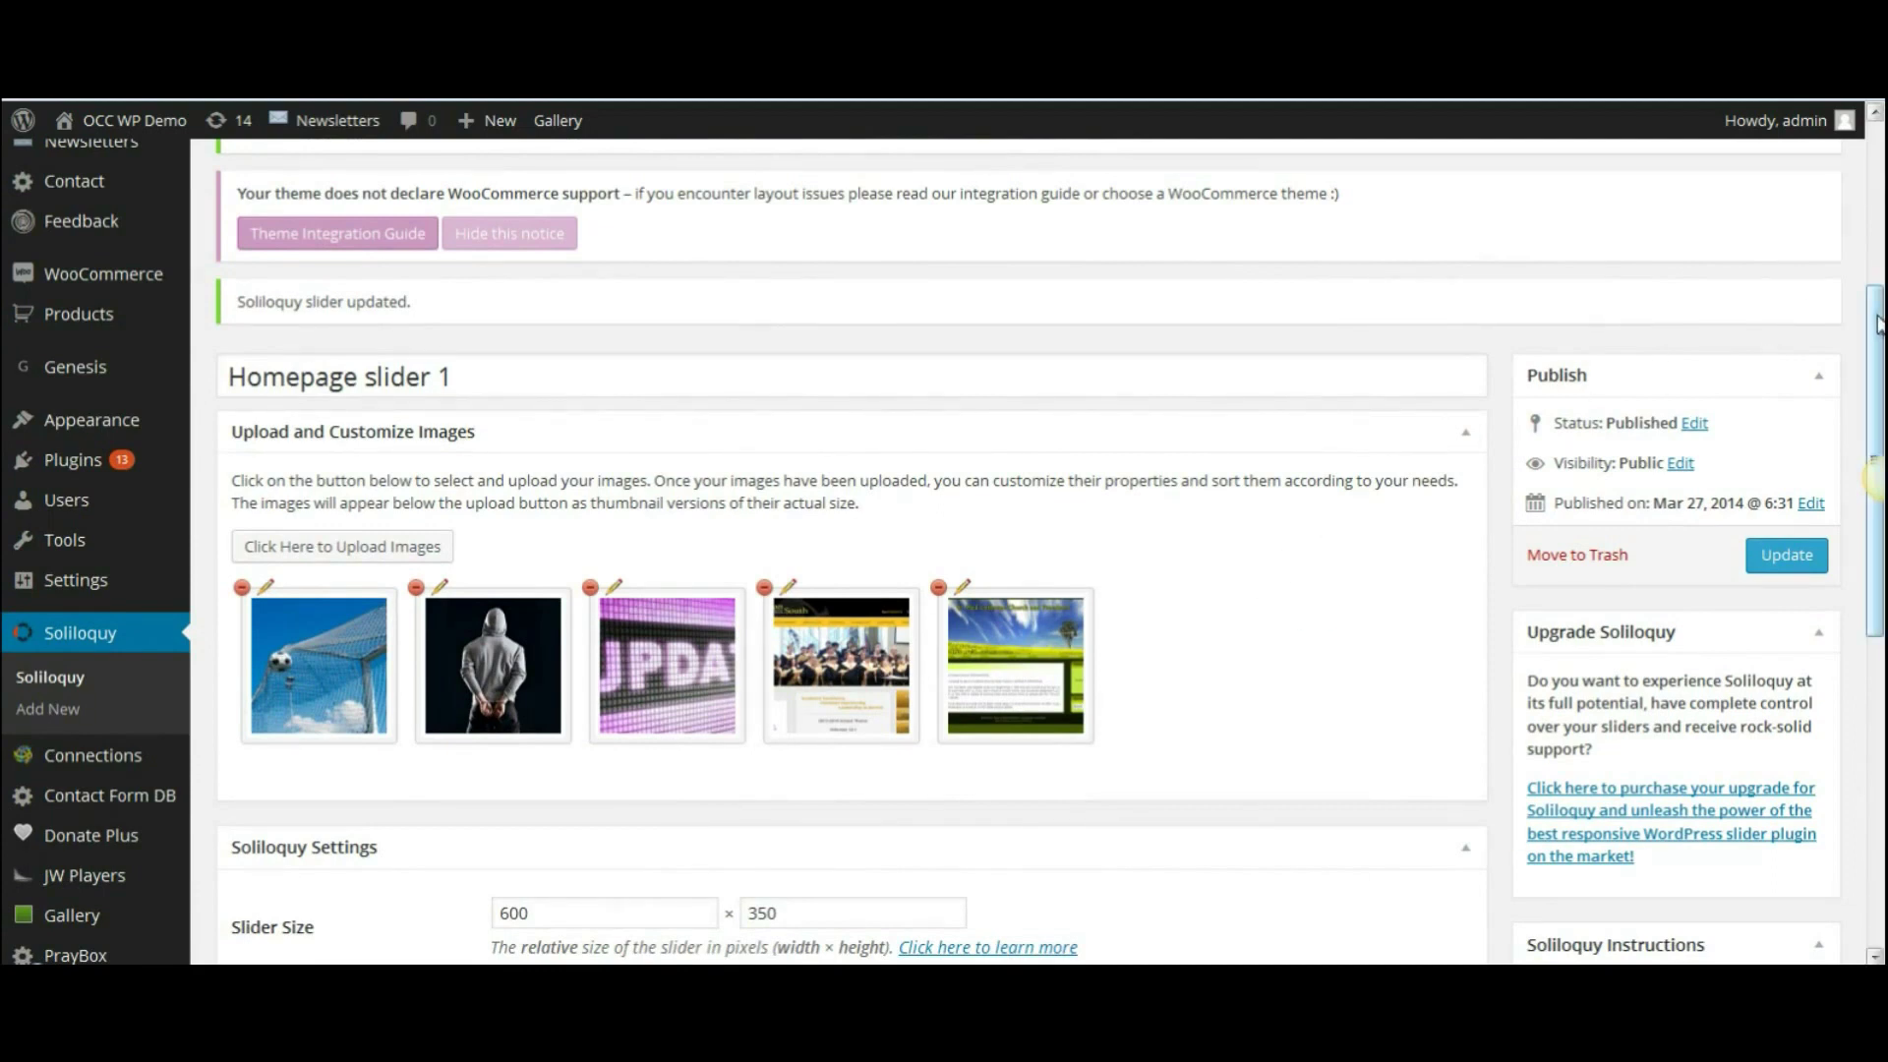
drag(1874, 438, 1874, 598)
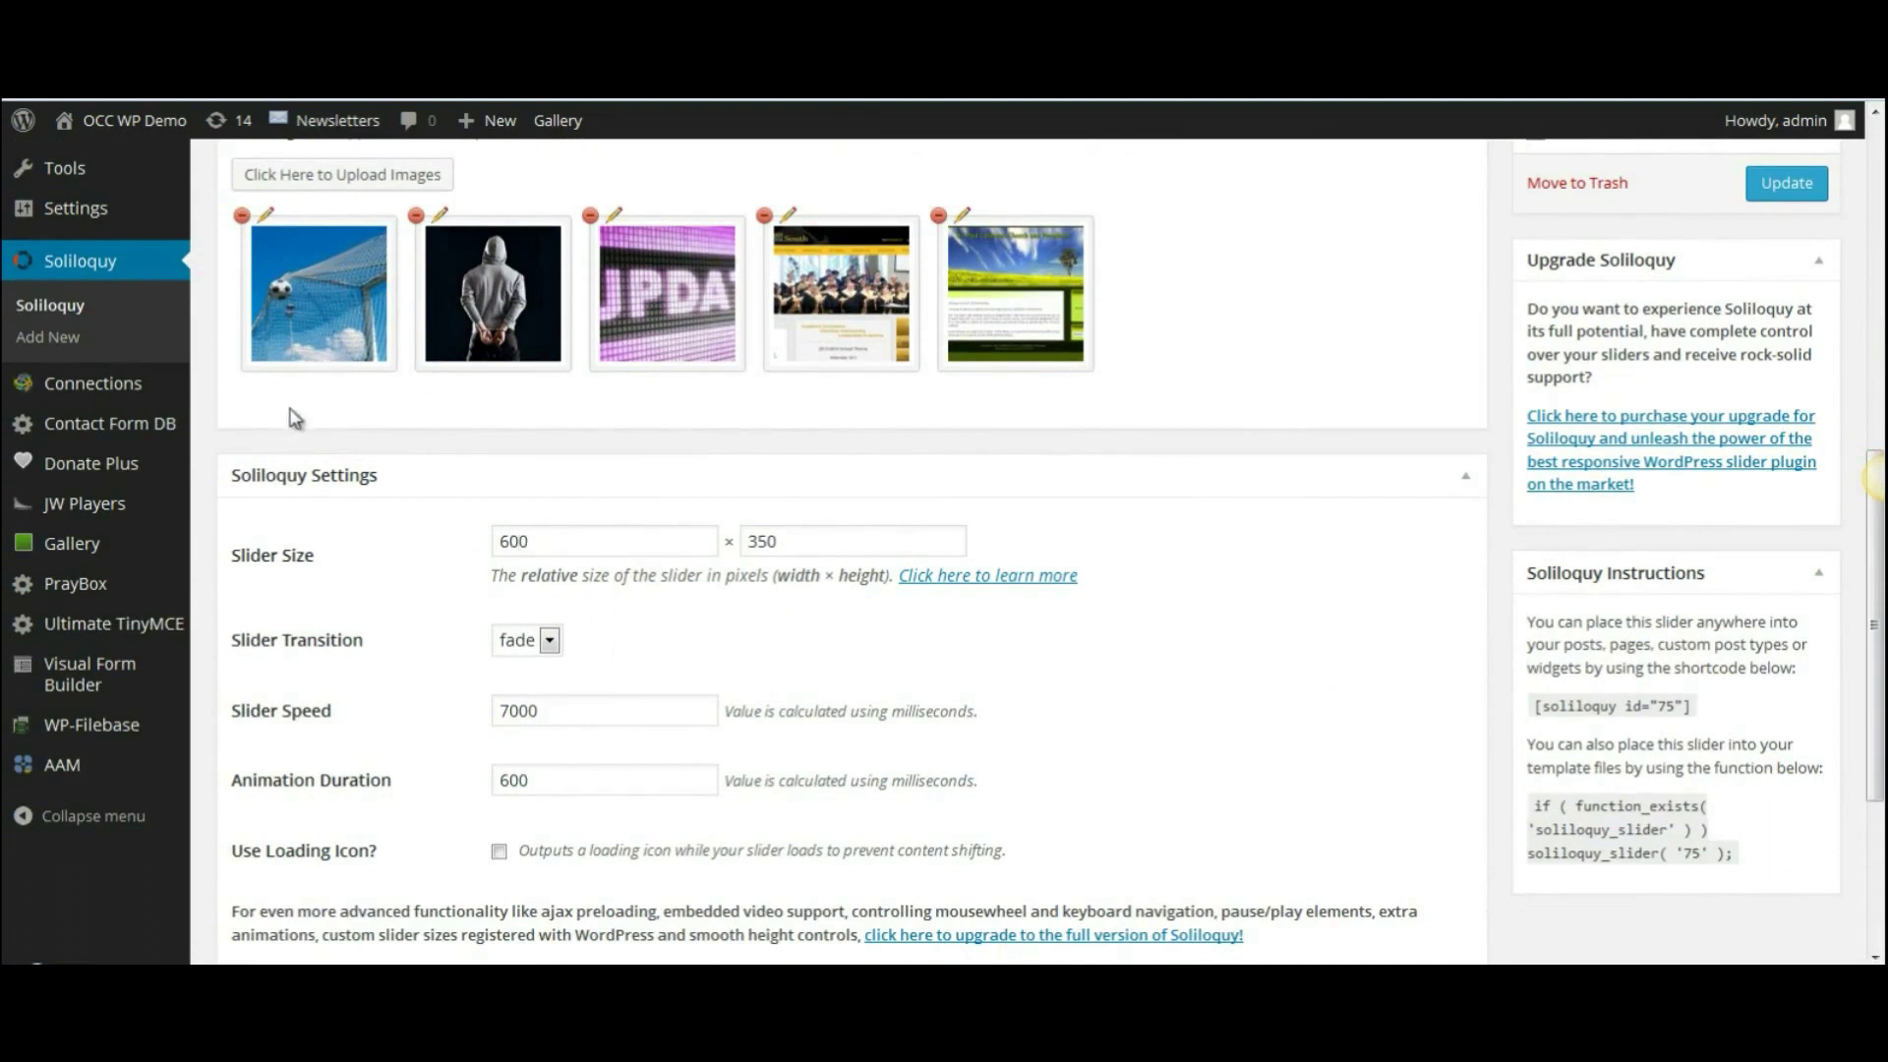
click(549, 542)
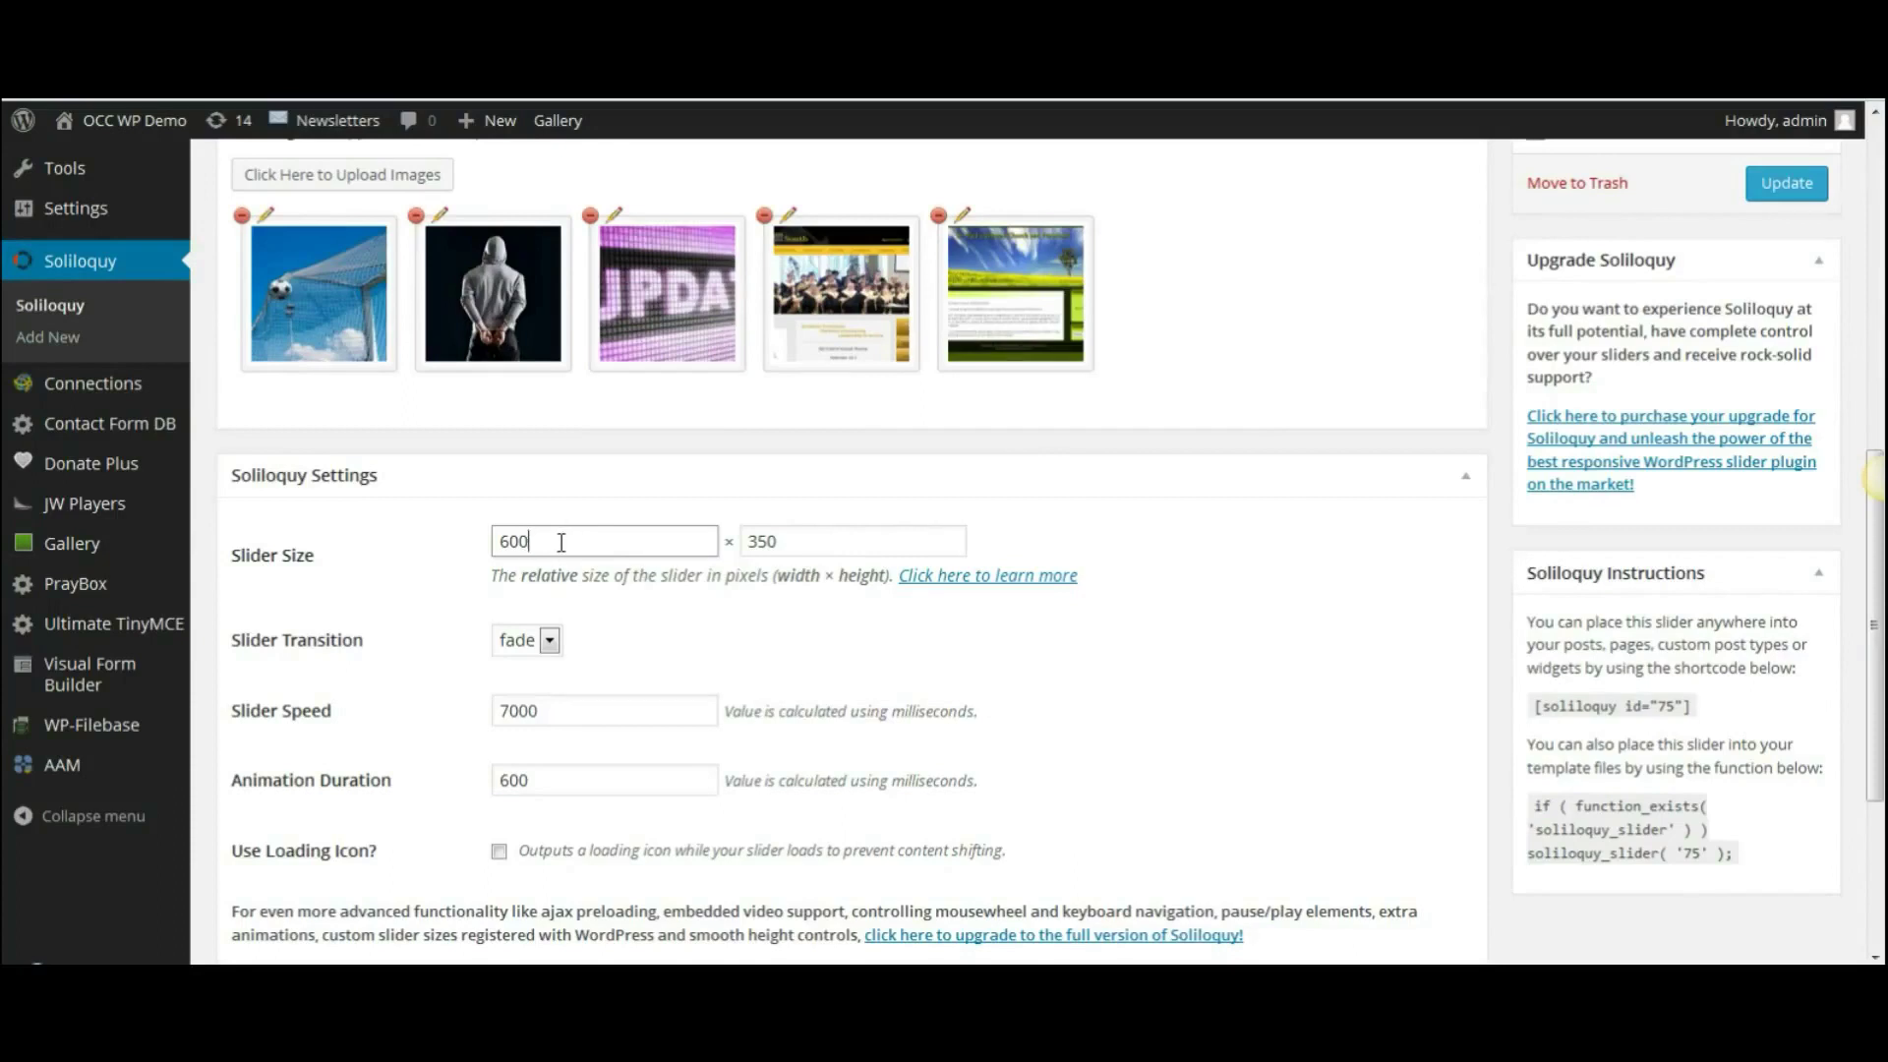
click(831, 541)
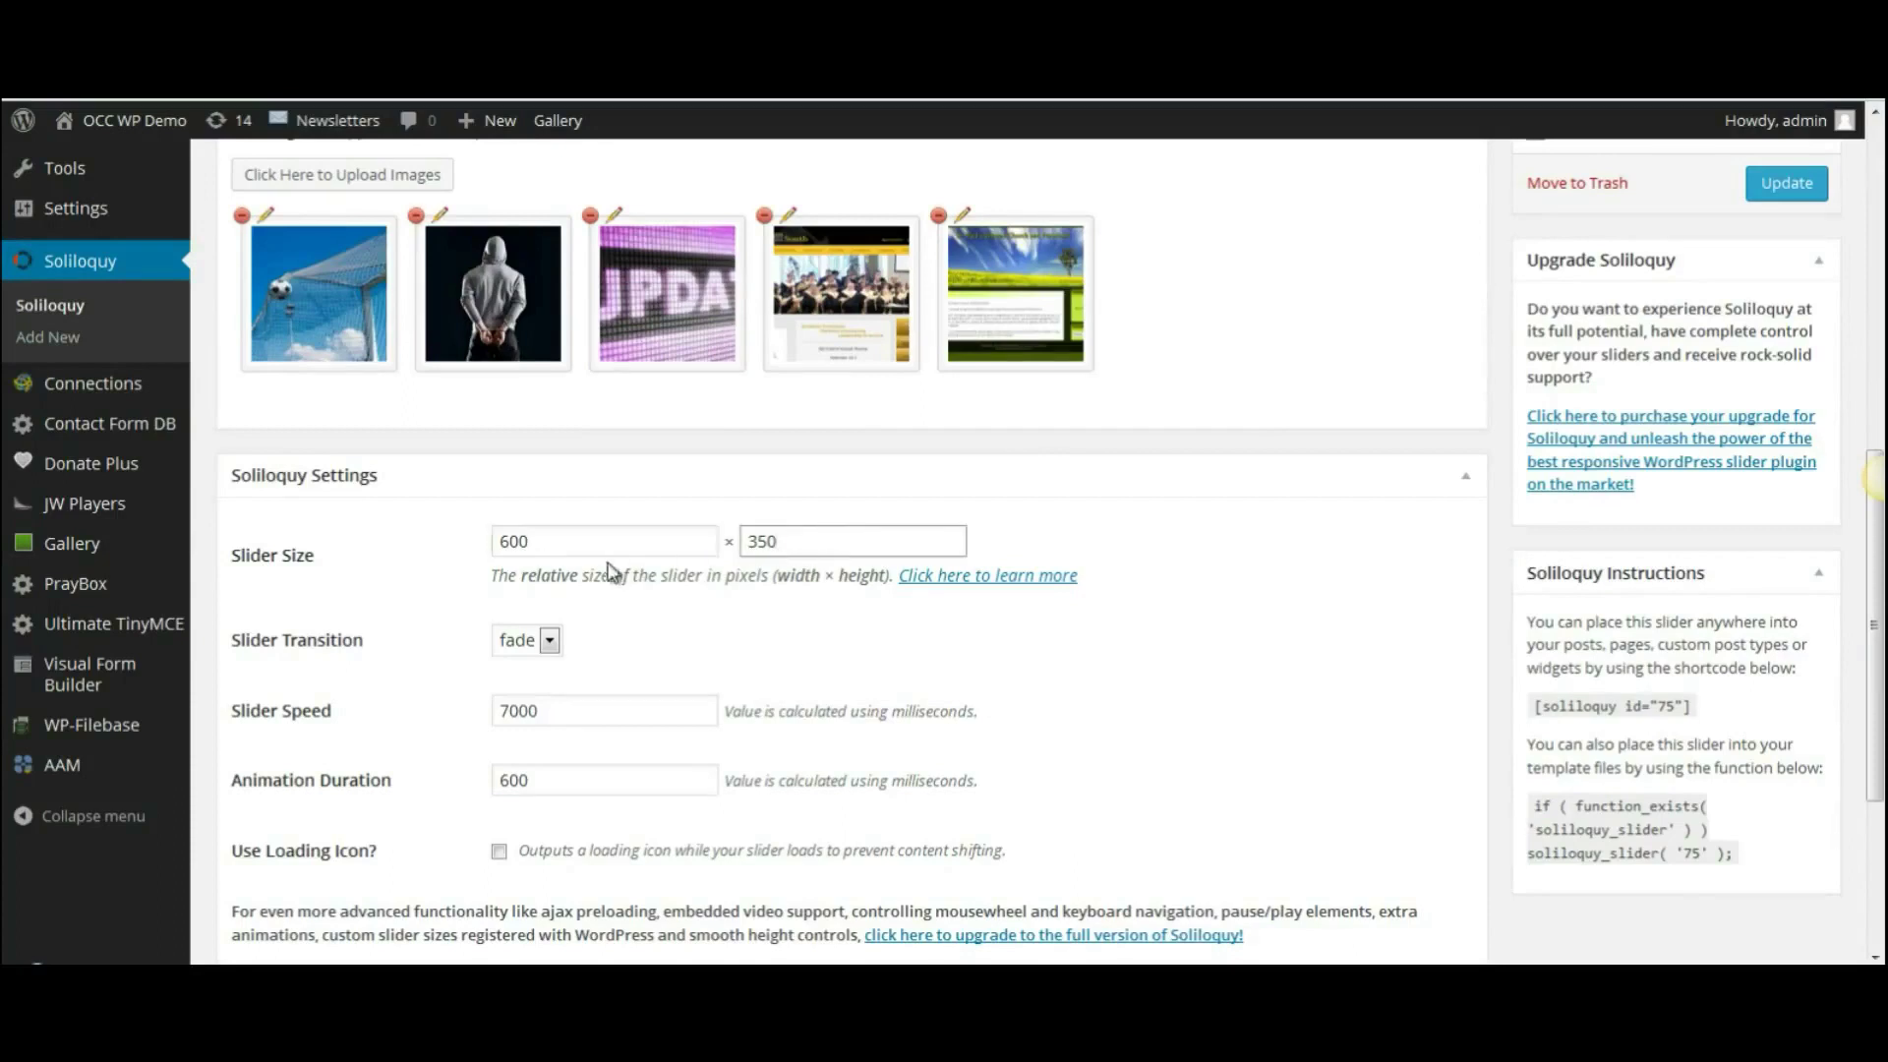